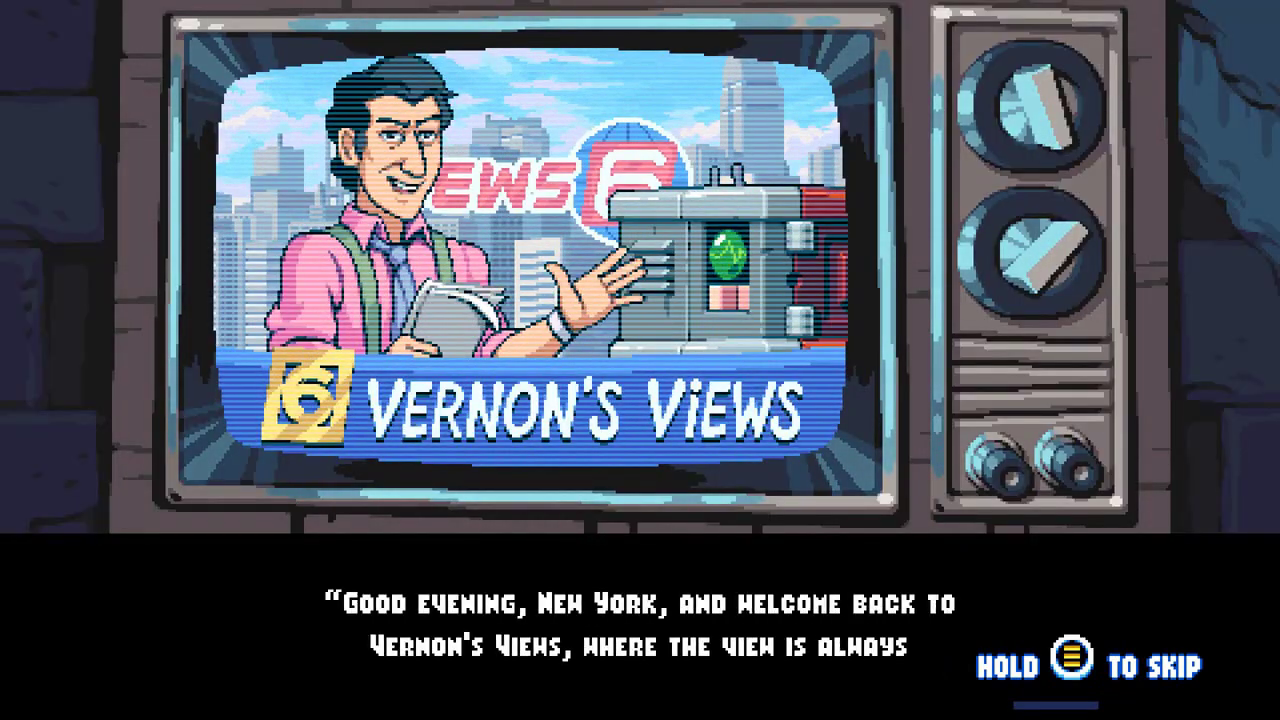
# - Skip the opening news cutscene with Escape
pyautogui.press('Escape')
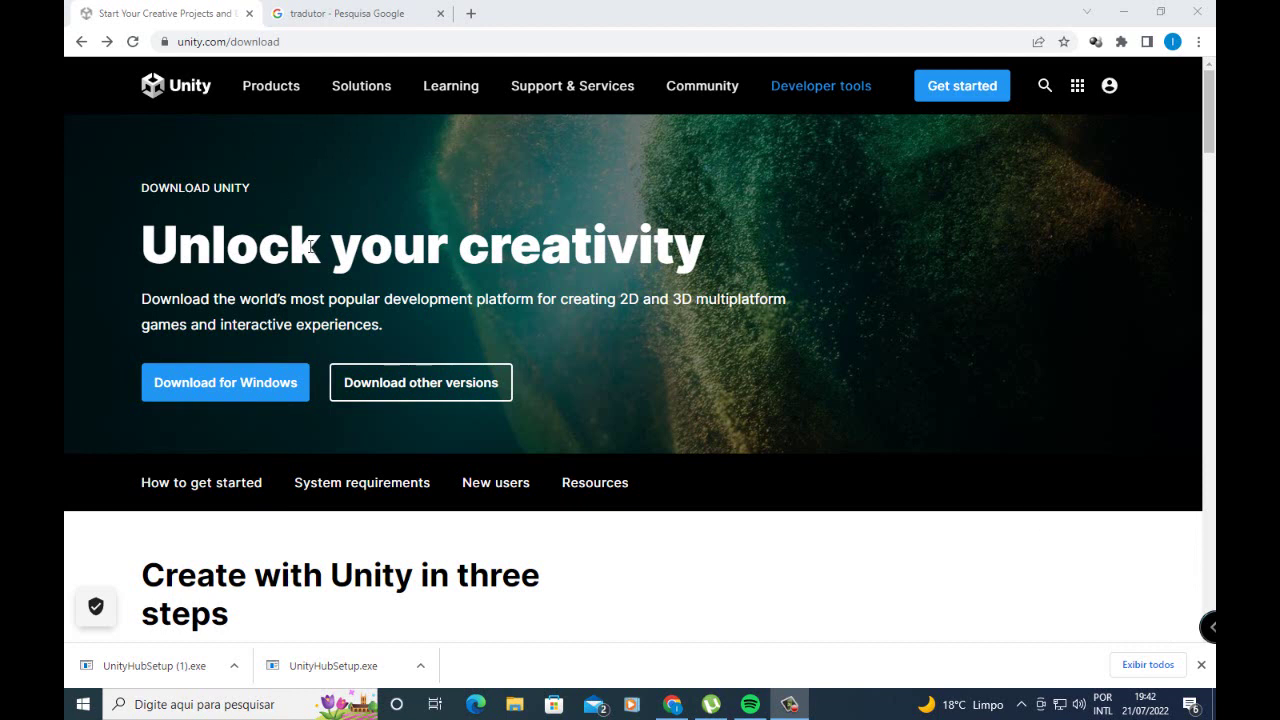
# - Download another UnityHubSetup (2).exe for Windows from unity.com/download and bring up its download options
pyautogui.click(249, 392)
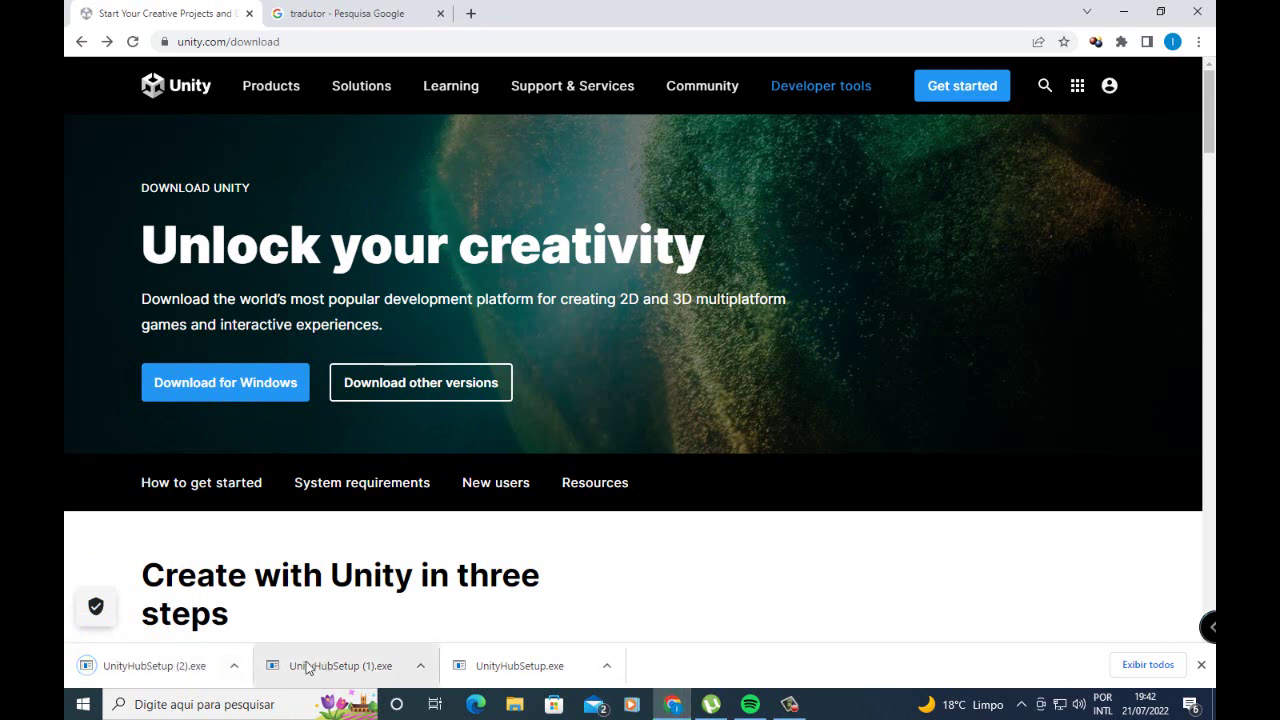
pyautogui.click(234, 665)
# - Run UnityHubSetup (2).exe, accept the license, start installing, then cancel because Unity Hub is running
pyautogui.click(270, 566)
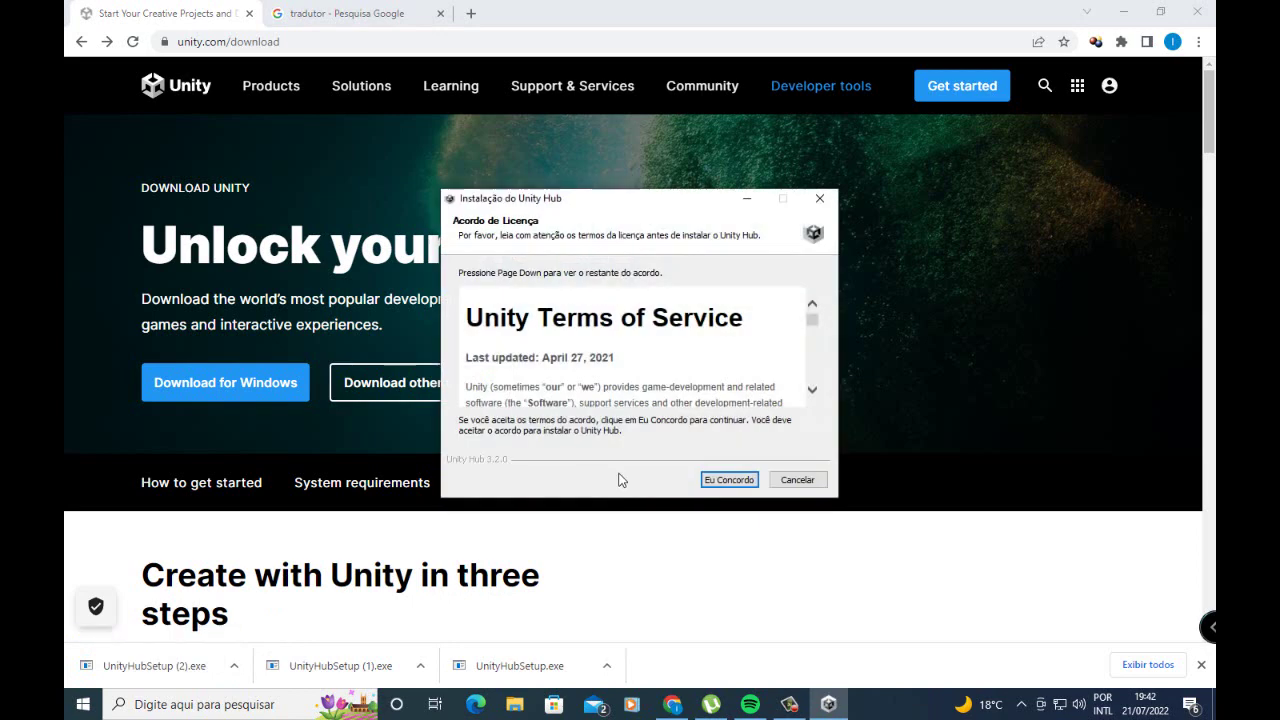
pyautogui.click(746, 481)
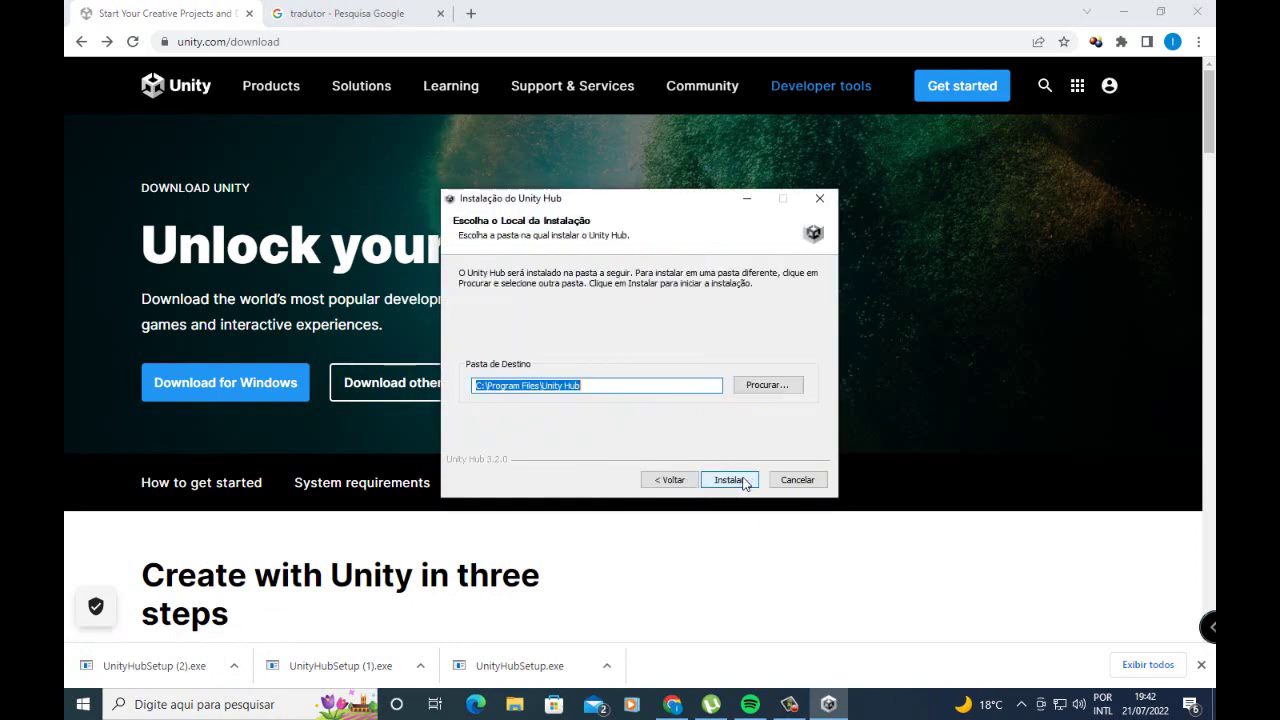
pyautogui.click(740, 483)
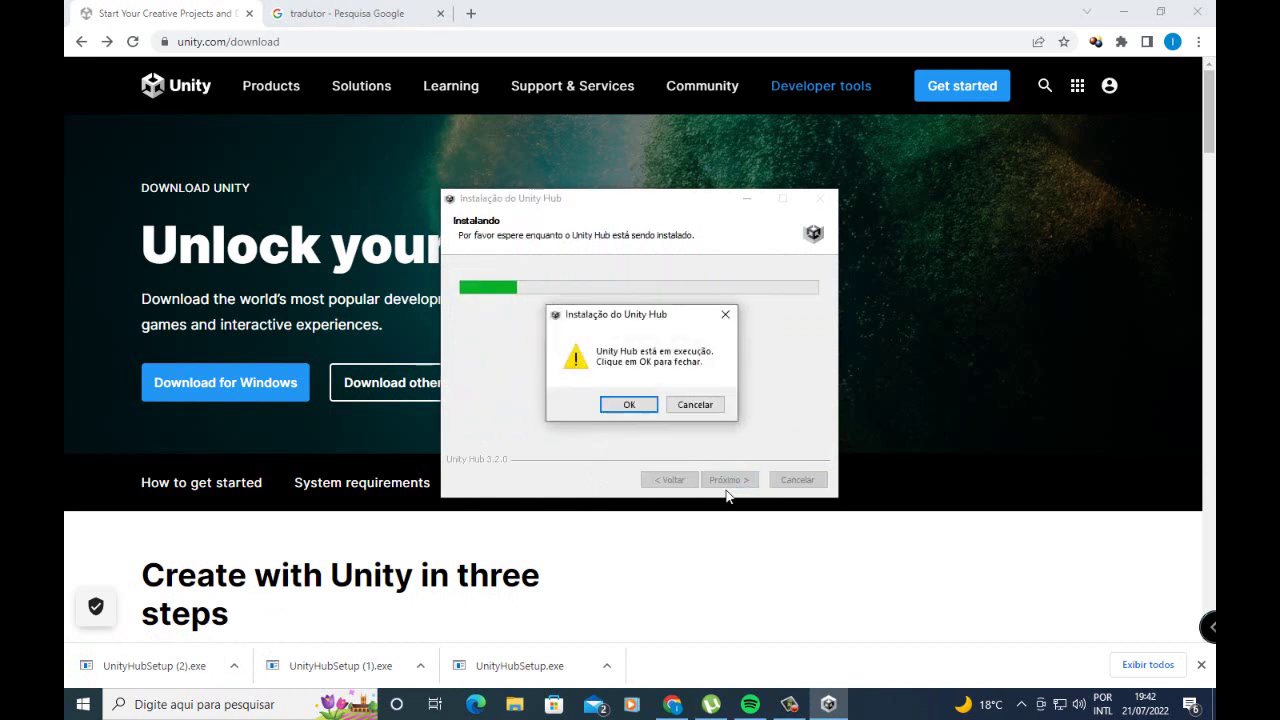
pyautogui.click(700, 404)
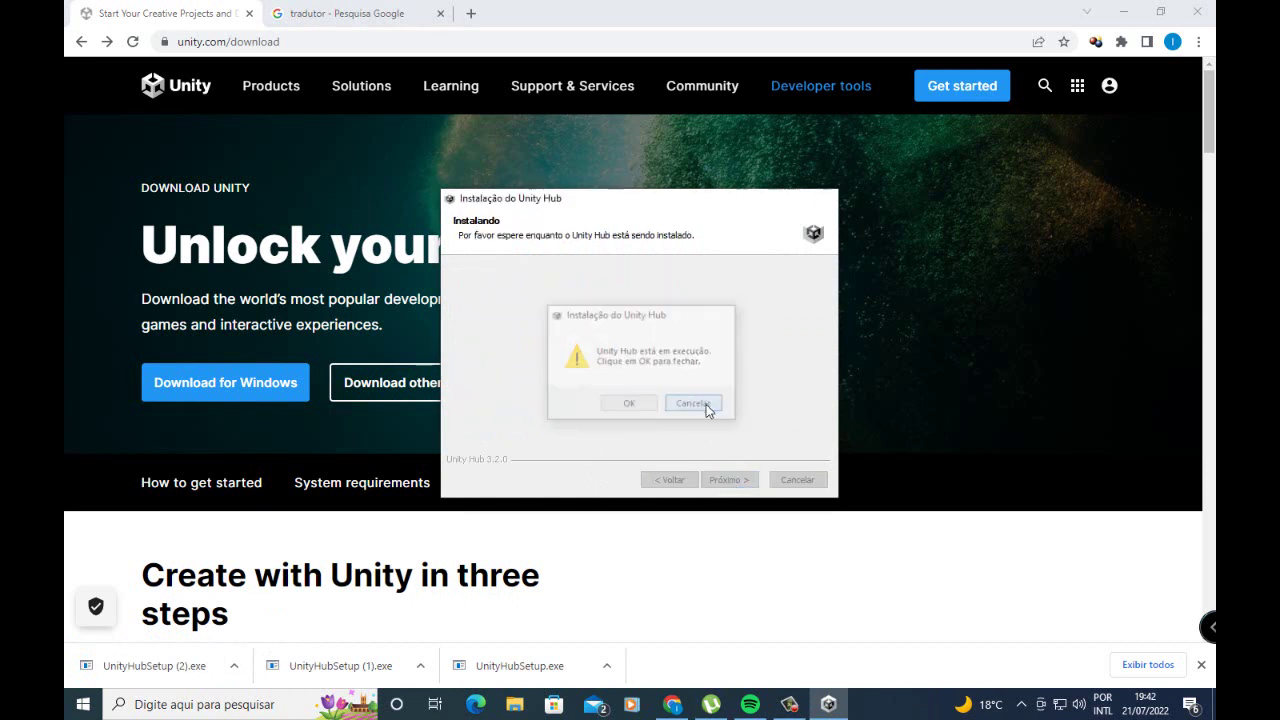
pyautogui.click(1124, 12)
# - Launch Unity Hub, skip the suggested 2021.3.6f1 editor install, and review the Projects and Installs pages
pyautogui.doubleClick(404, 521)
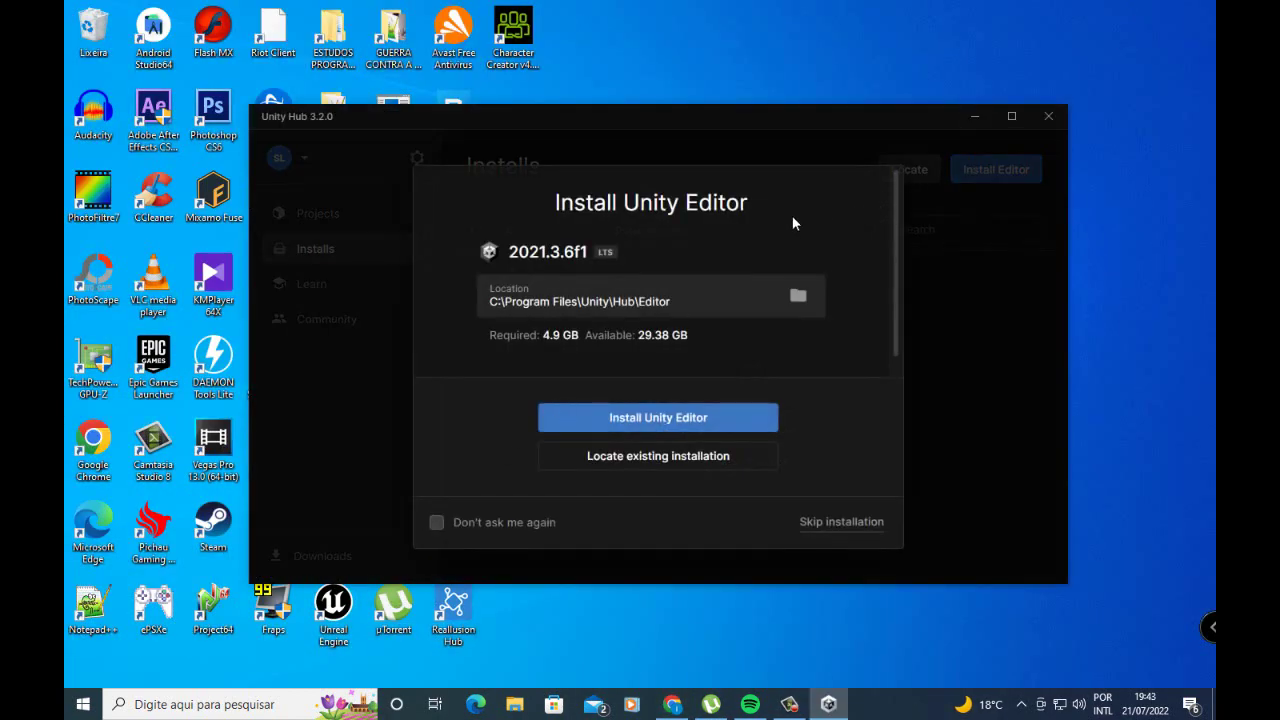
pyautogui.click(840, 522)
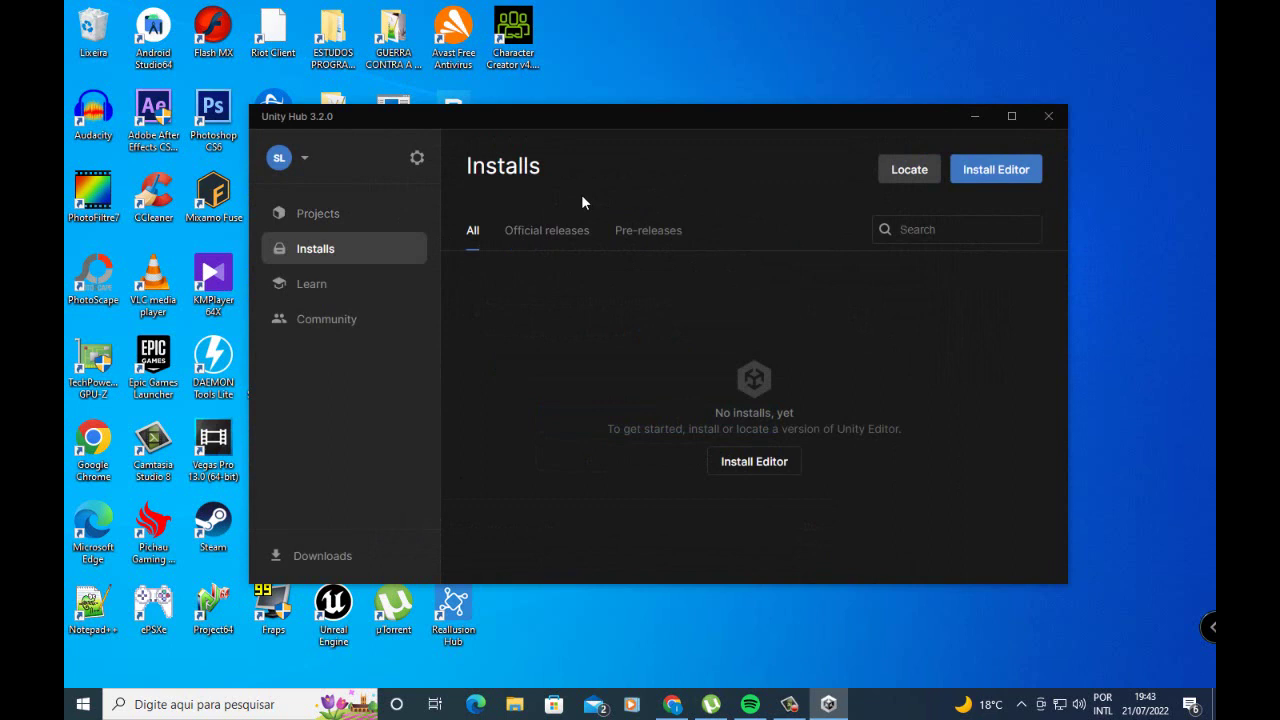
pyautogui.click(332, 218)
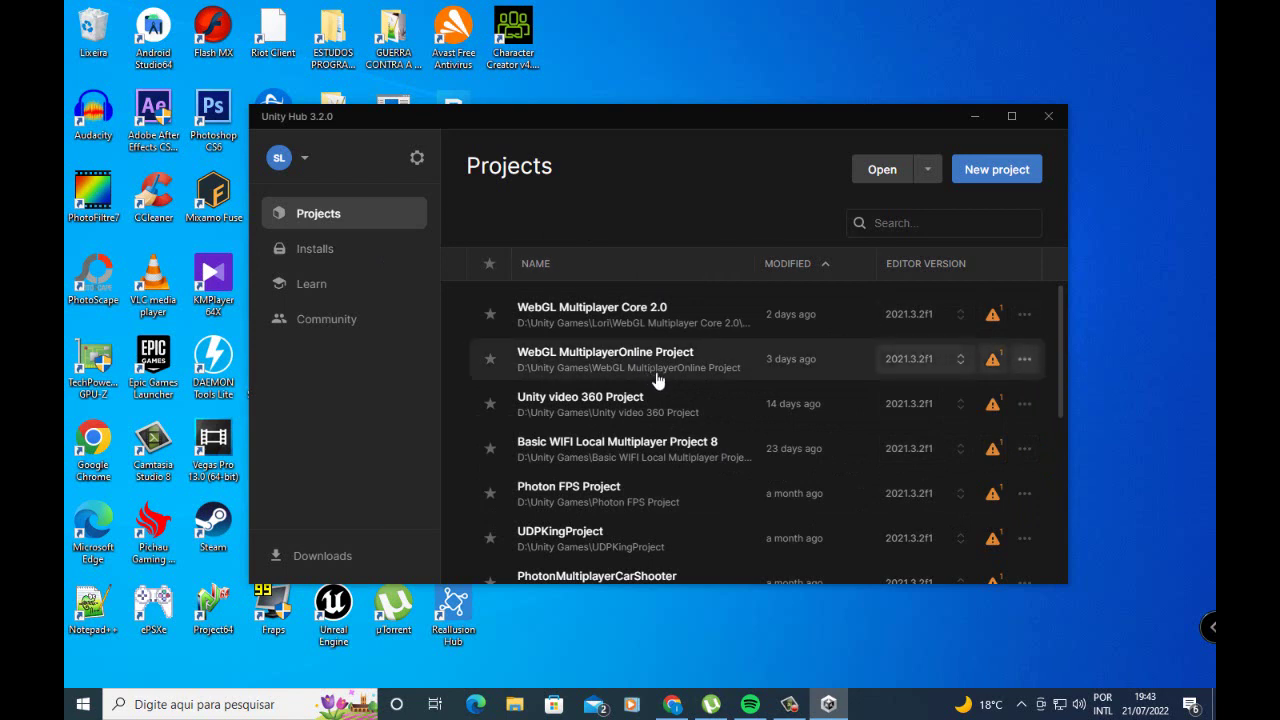
pyautogui.click(335, 255)
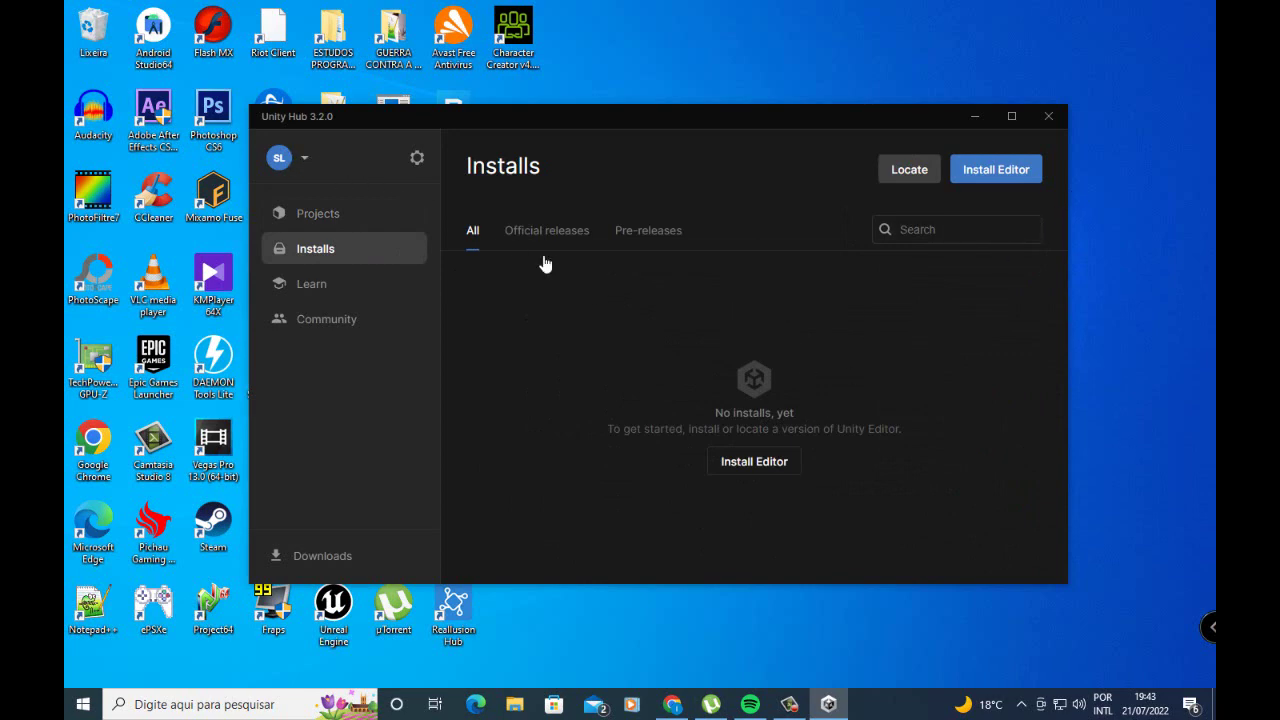
pyautogui.click(673, 704)
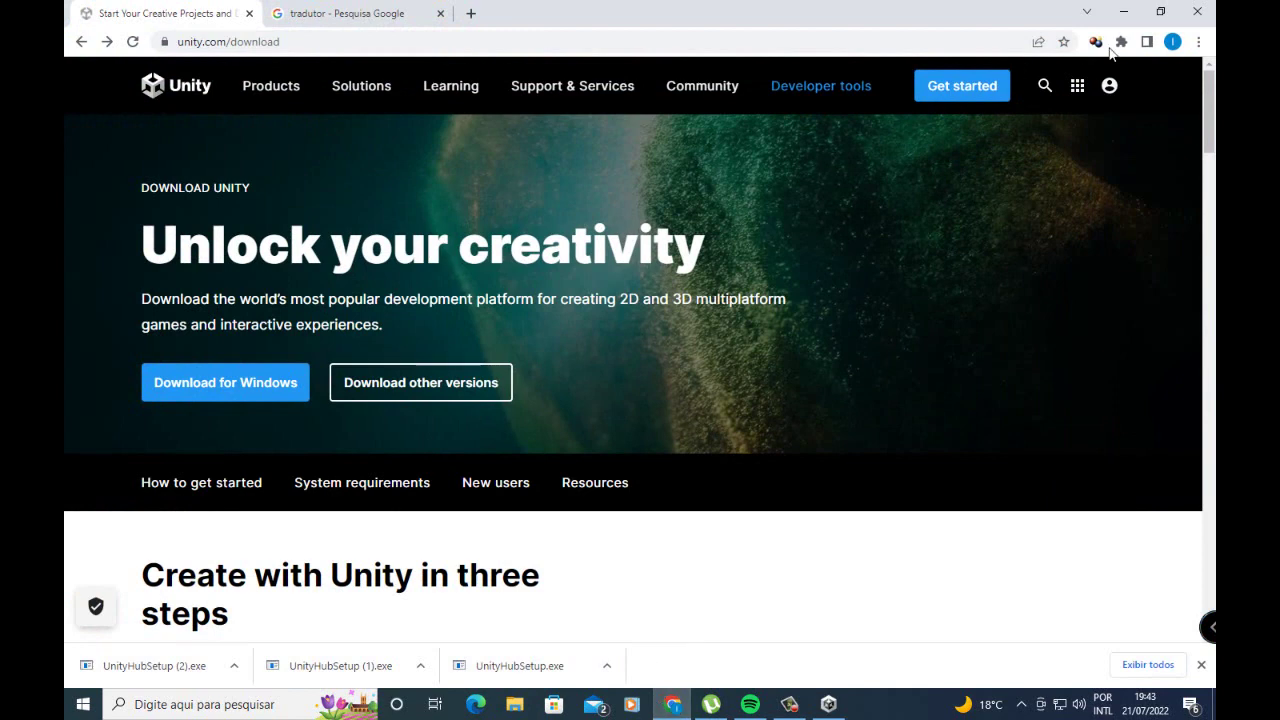
# - Open the Create a Unity ID link from the Unity site's account menu in a new tab
pyautogui.click(1110, 87)
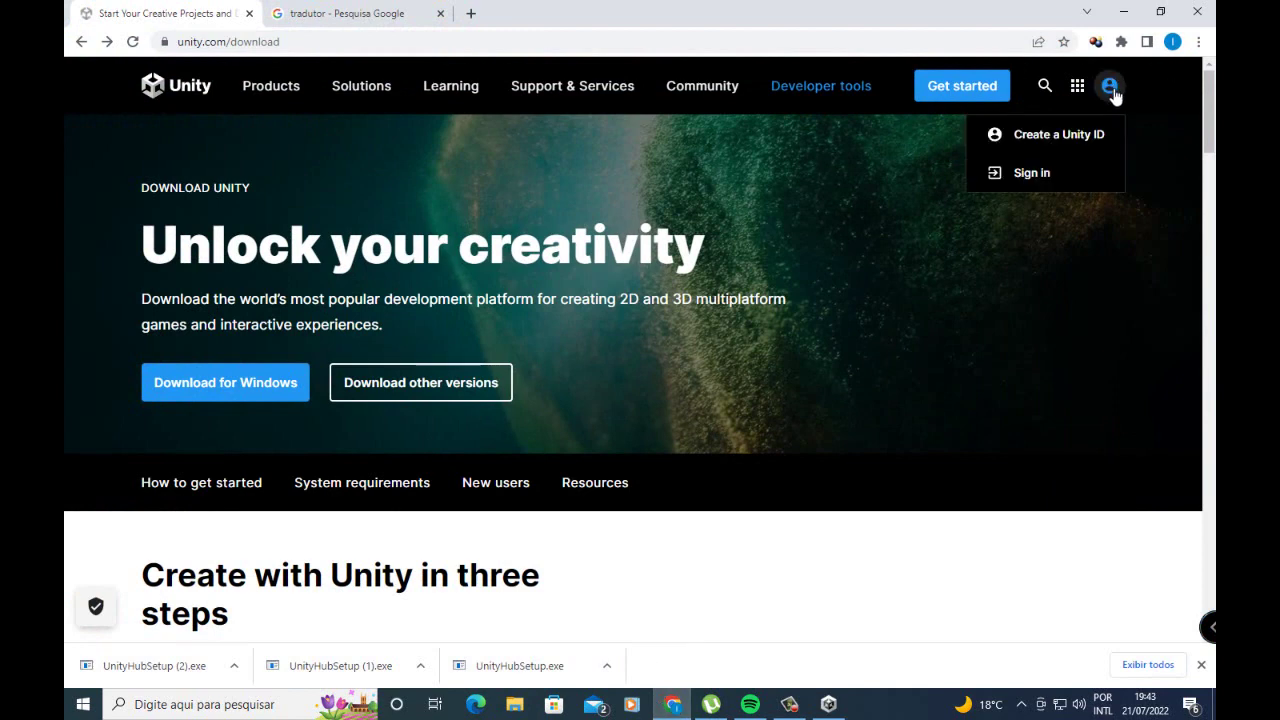
pyautogui.rightClick(1058, 137)
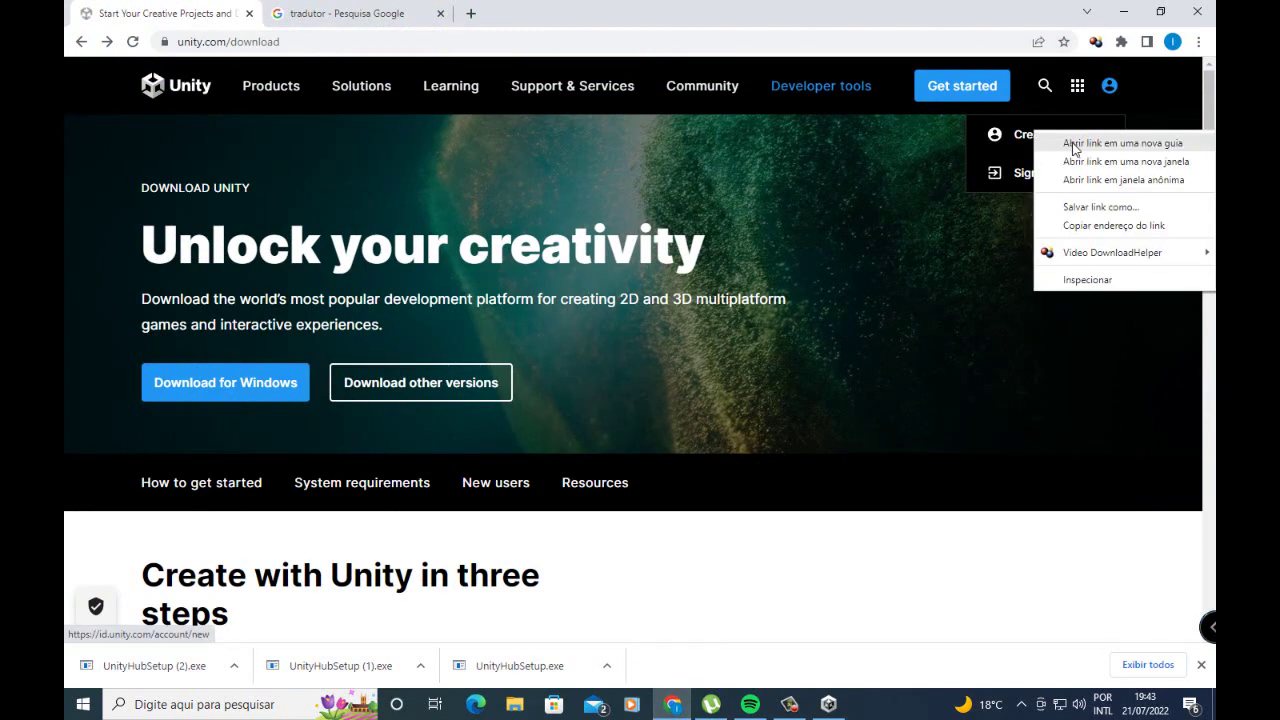
pyautogui.click(1075, 145)
pyautogui.click(320, 10)
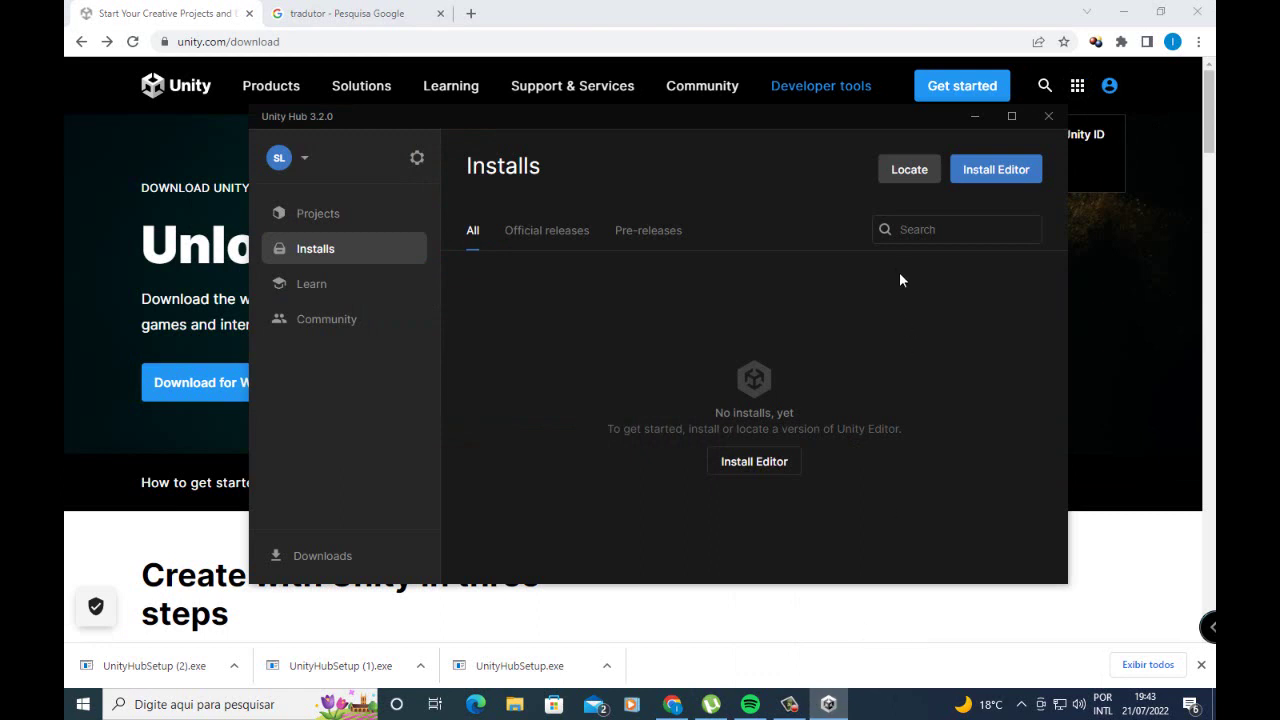
# - Choose Unity 2021.3.6f1 to install with Microsoft Visual Studio Community 2019 unchecked
pyautogui.click(1004, 170)
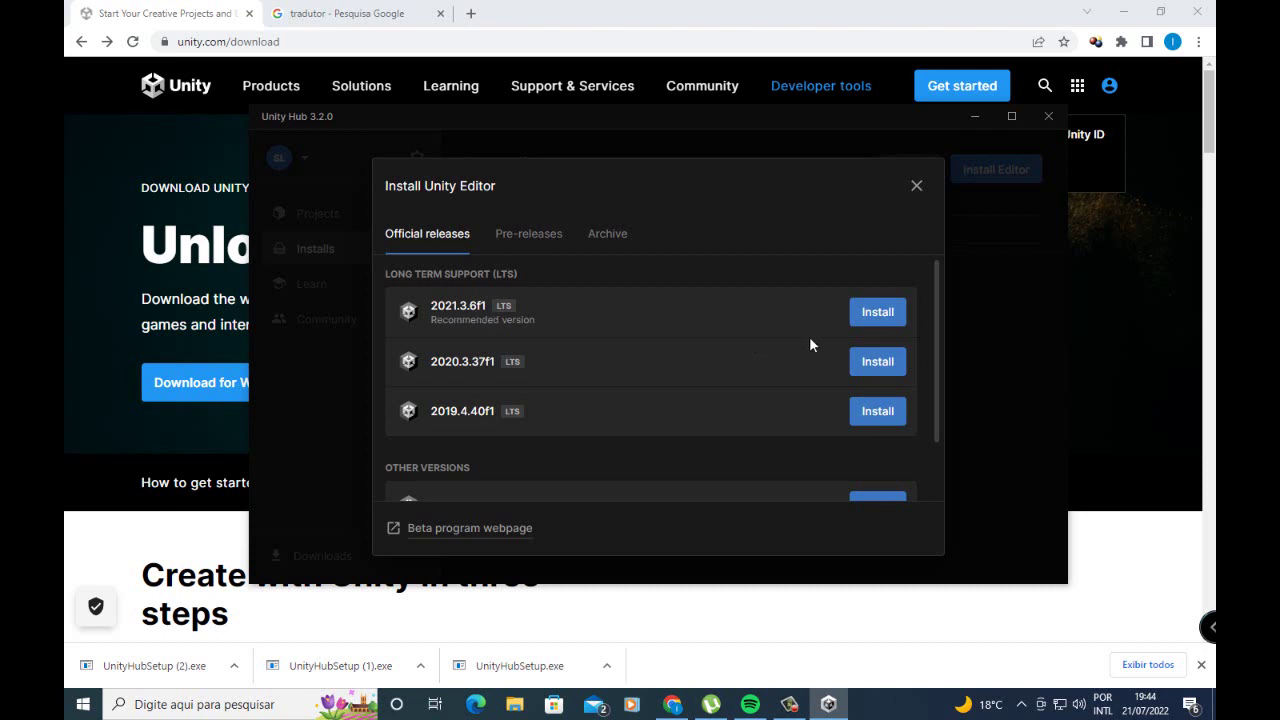
pyautogui.click(876, 314)
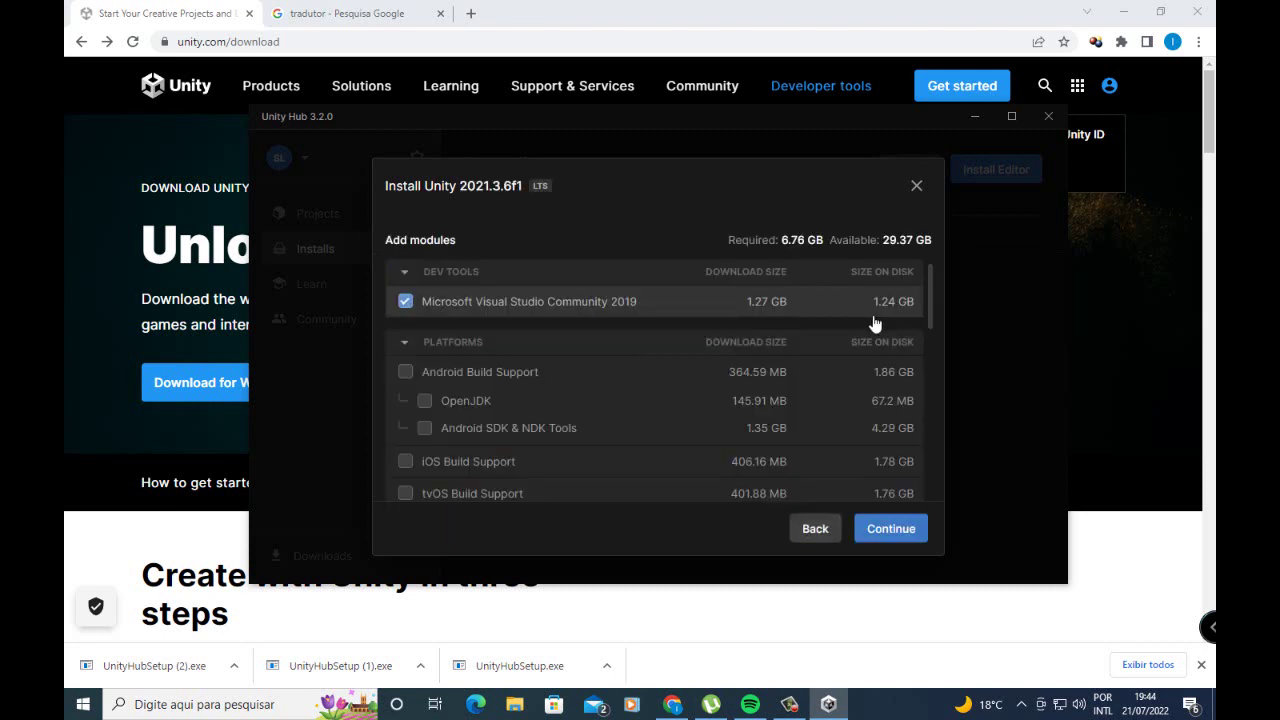
pyautogui.click(408, 303)
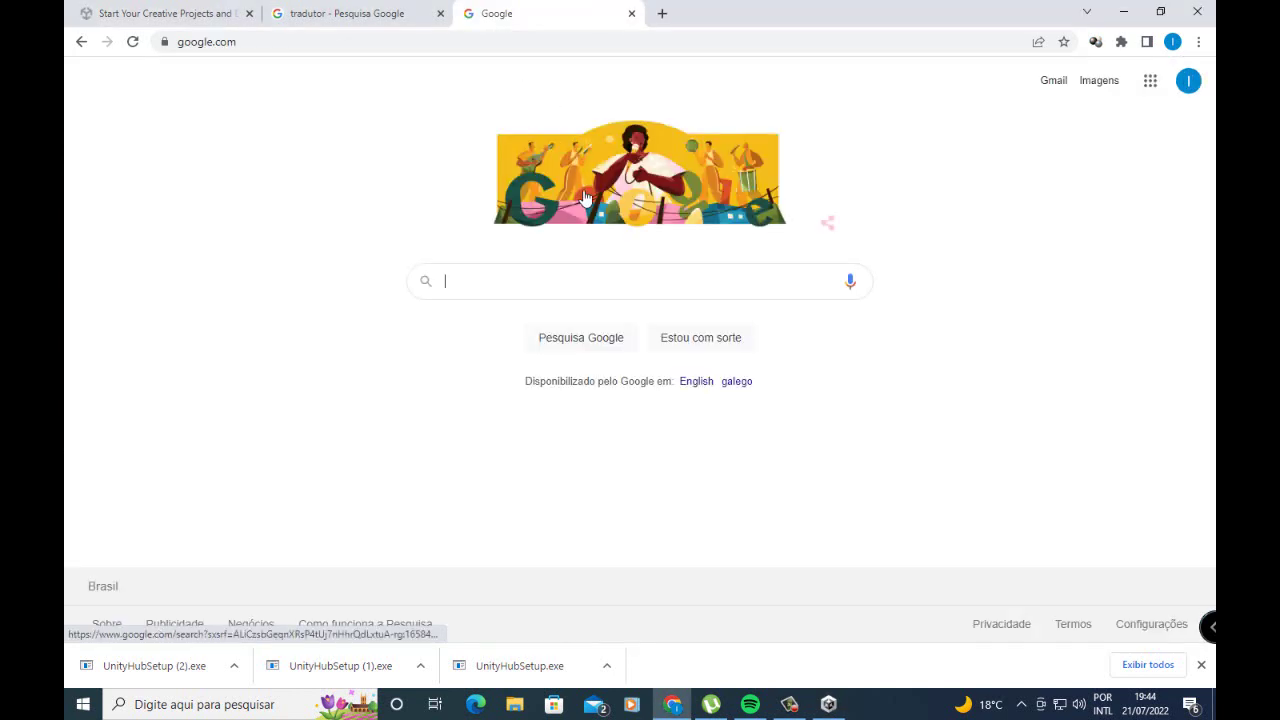
# - Search Google for 'download visual code'
pyautogui.write('downla')
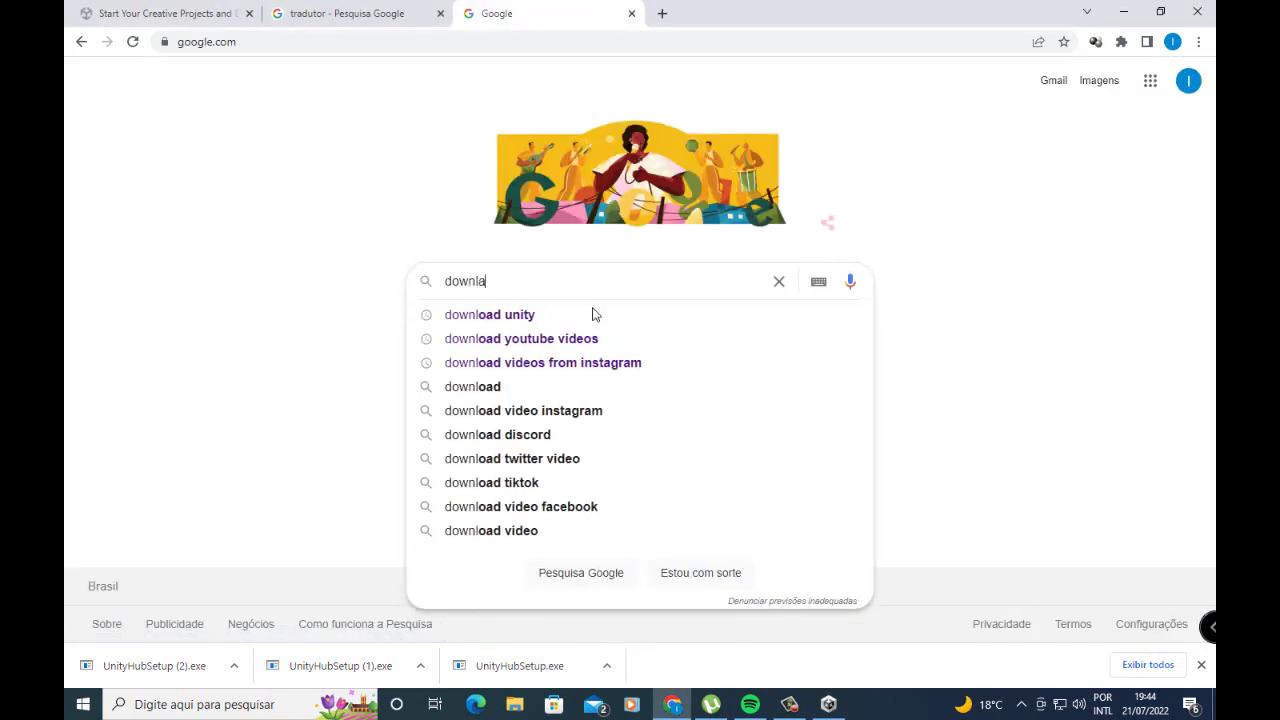
pyautogui.press('BackSpace')
pyautogui.press('BackSpace')
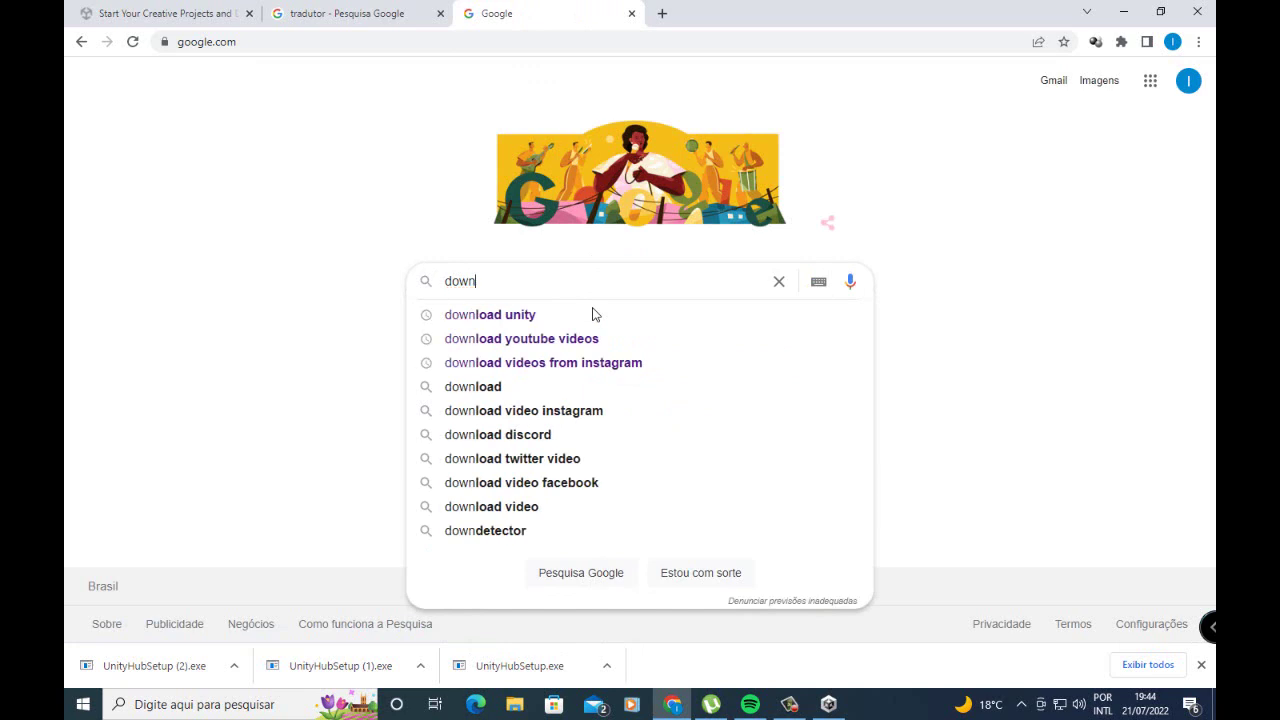
pyautogui.write('load visu')
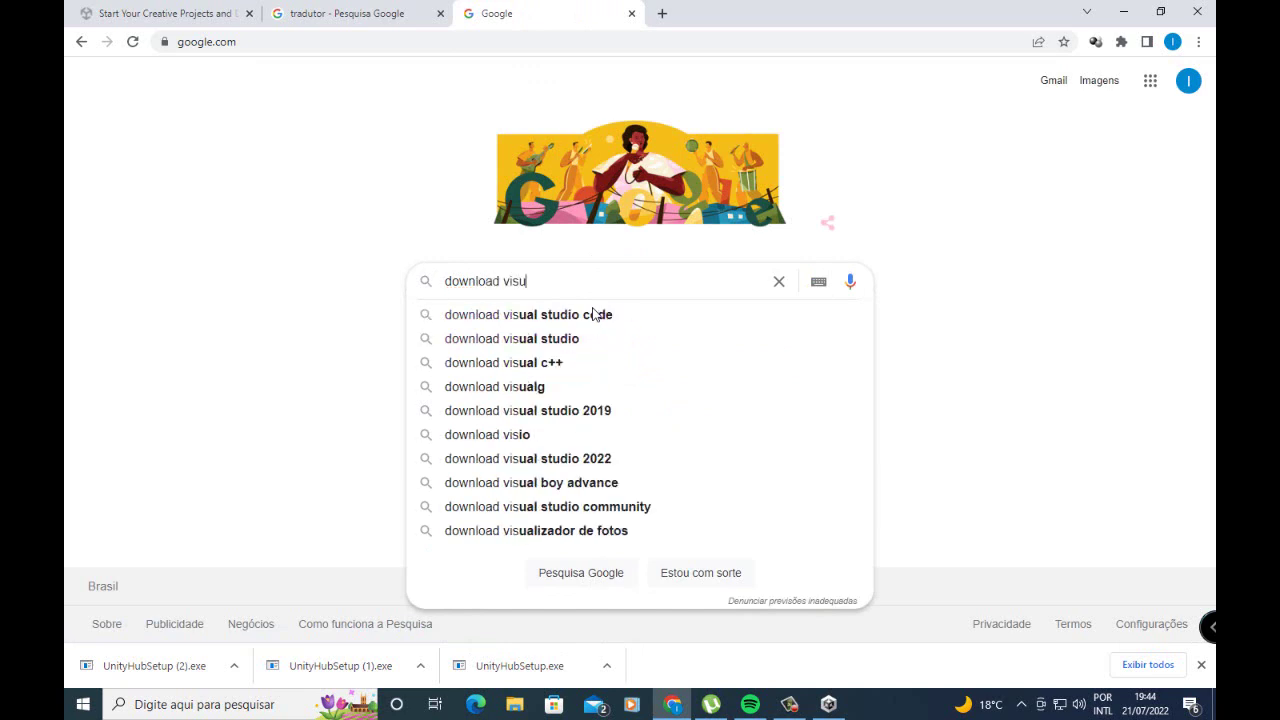
pyautogui.write('al code')
pyautogui.press('Return')
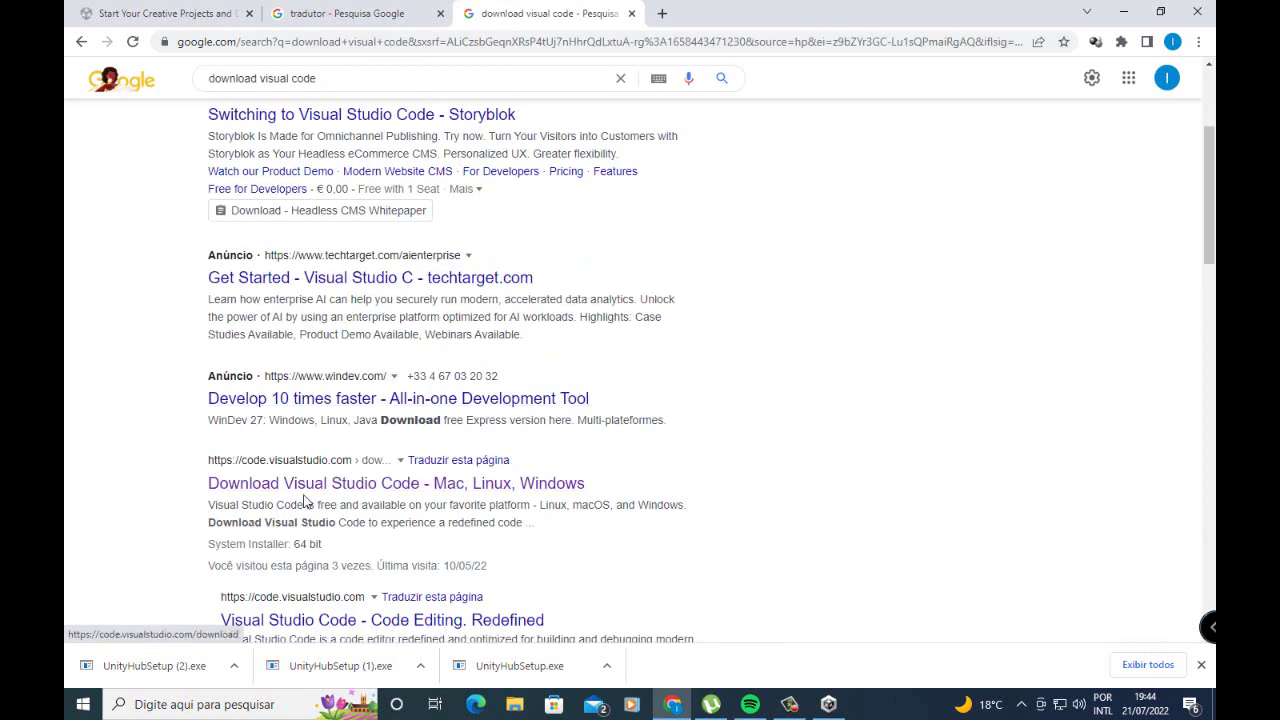
# - Download the Windows installer from the Visual Studio Code download page
pyautogui.click(355, 491)
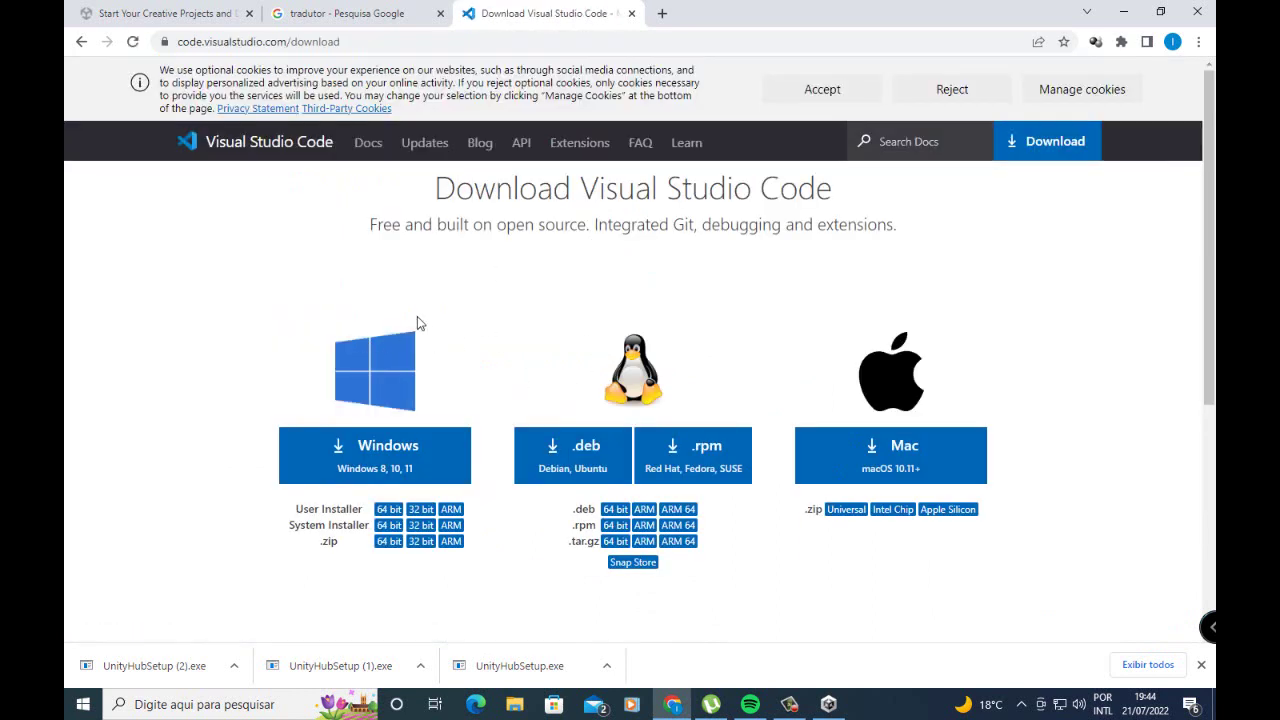
pyautogui.scroll(-3, 426, 349)
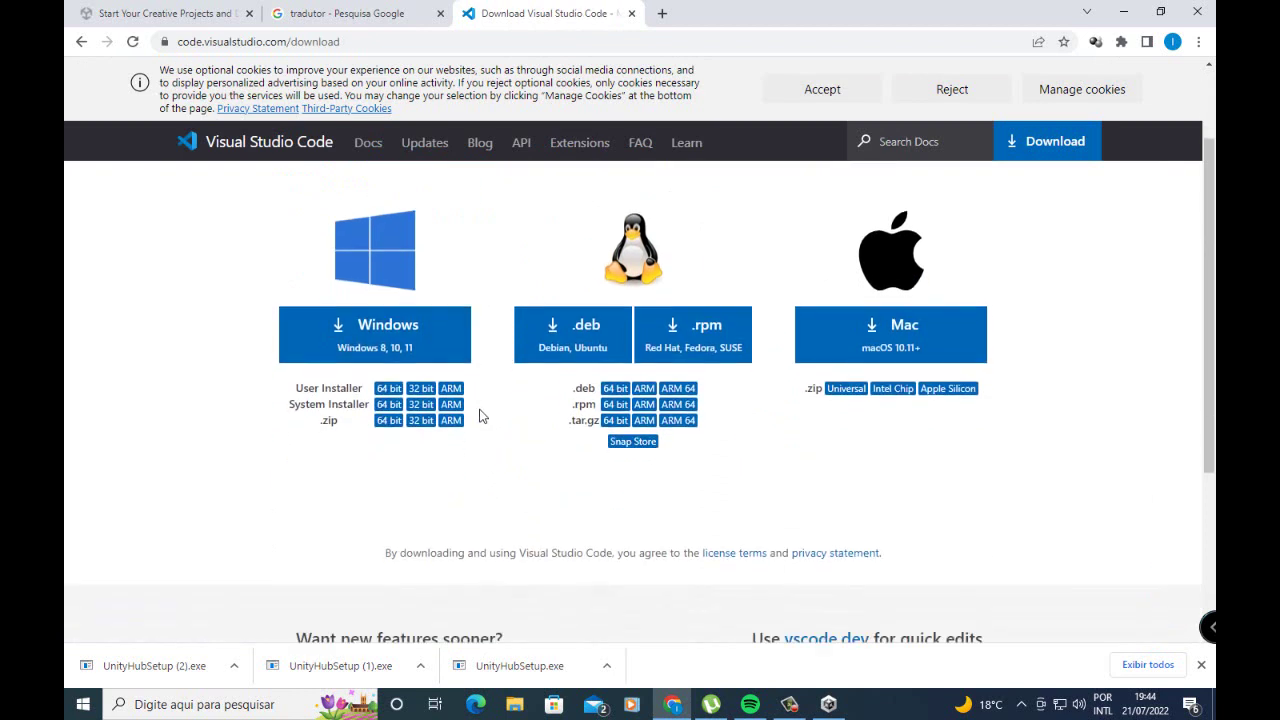
pyautogui.scroll(3, 405, 340)
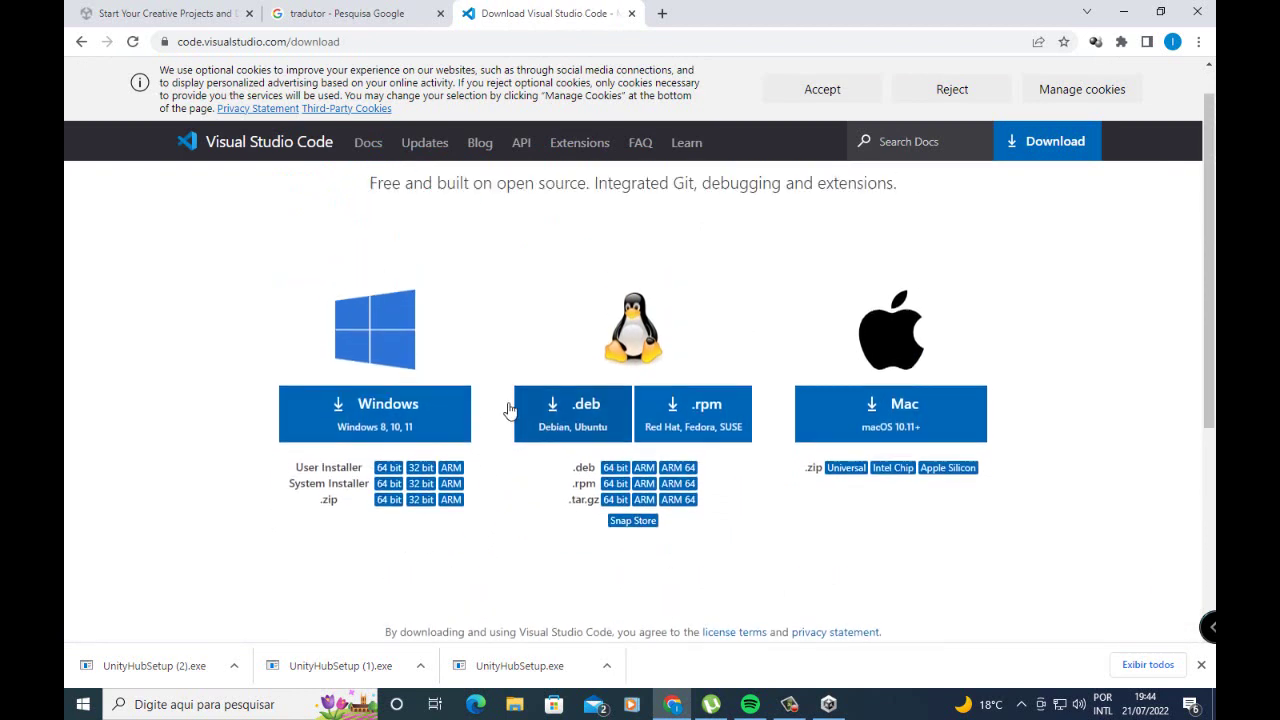
pyautogui.click(384, 466)
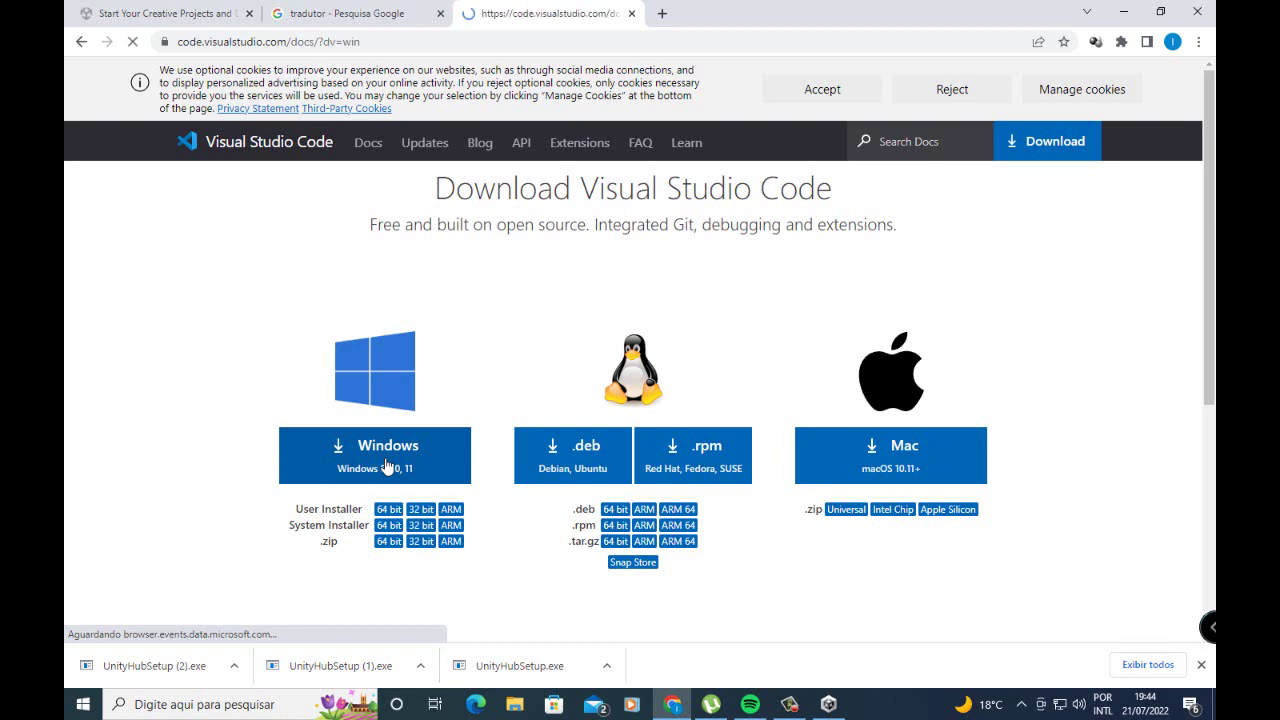
pyautogui.scroll(-3, 440, 313)
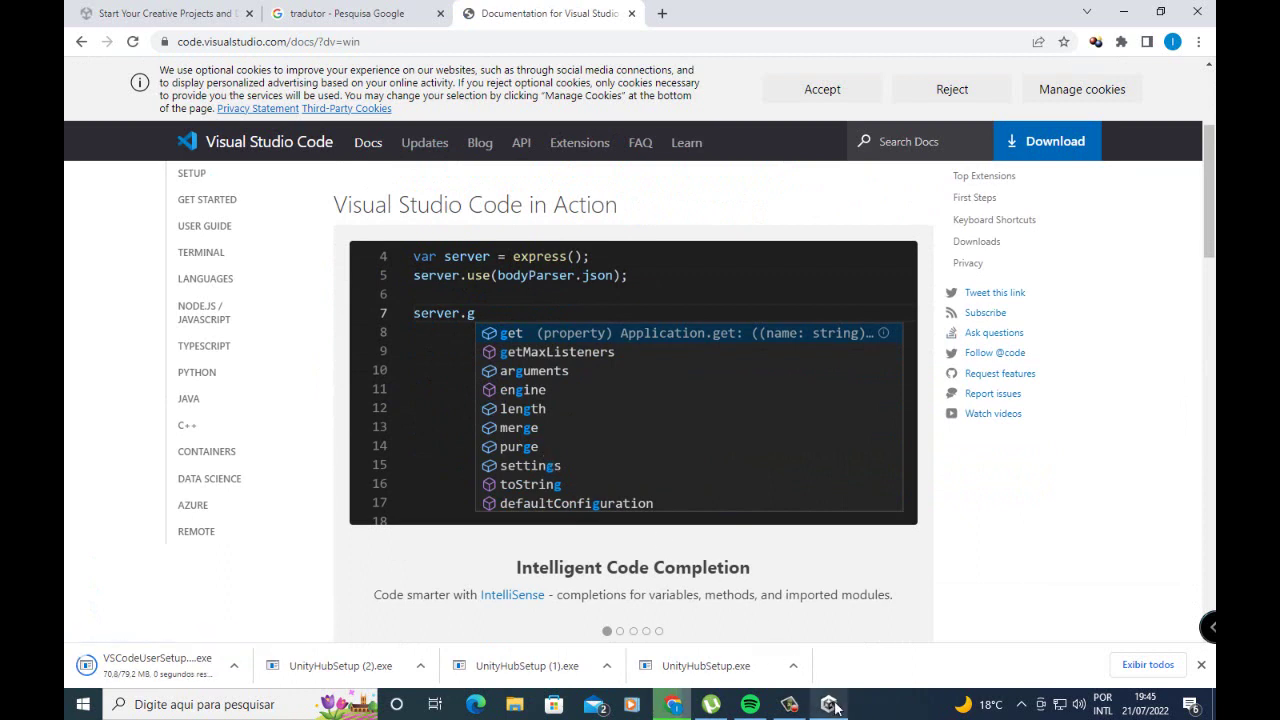
# - Add Android Build Support with OpenJDK and Android SDK & NDK Tools
pyautogui.hotkey('alt', 'Tab')
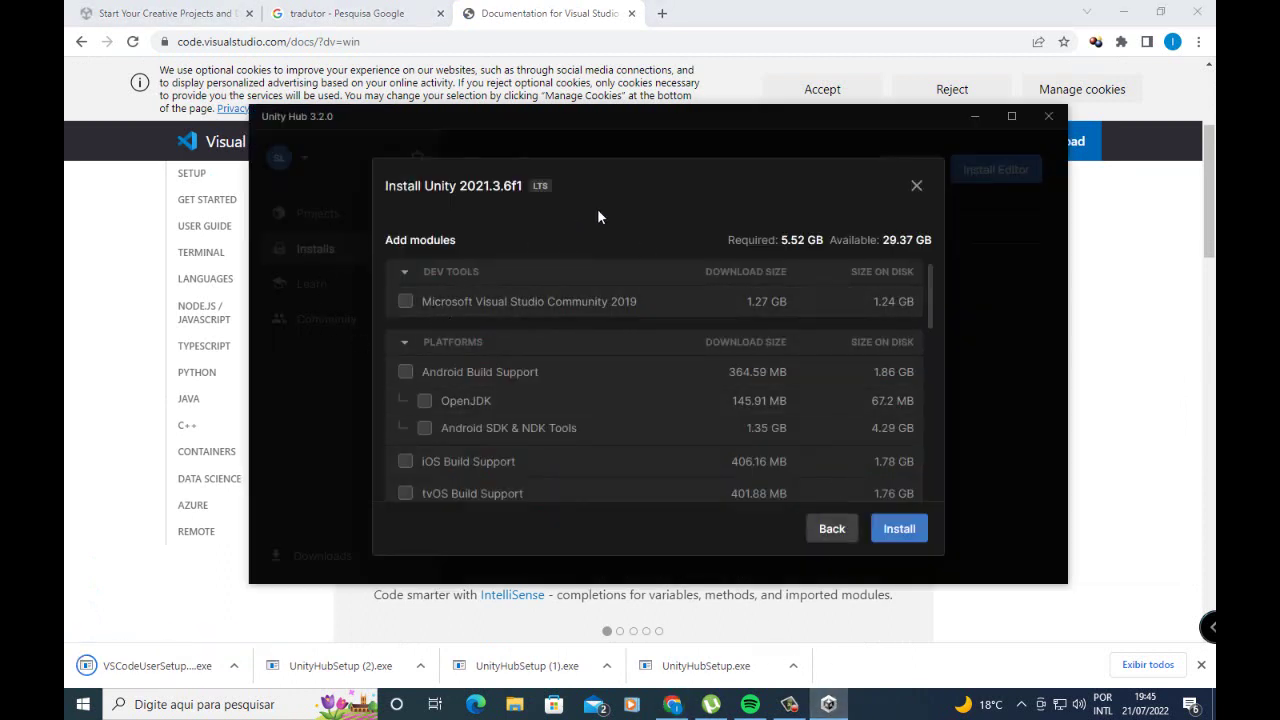
pyautogui.click(405, 371)
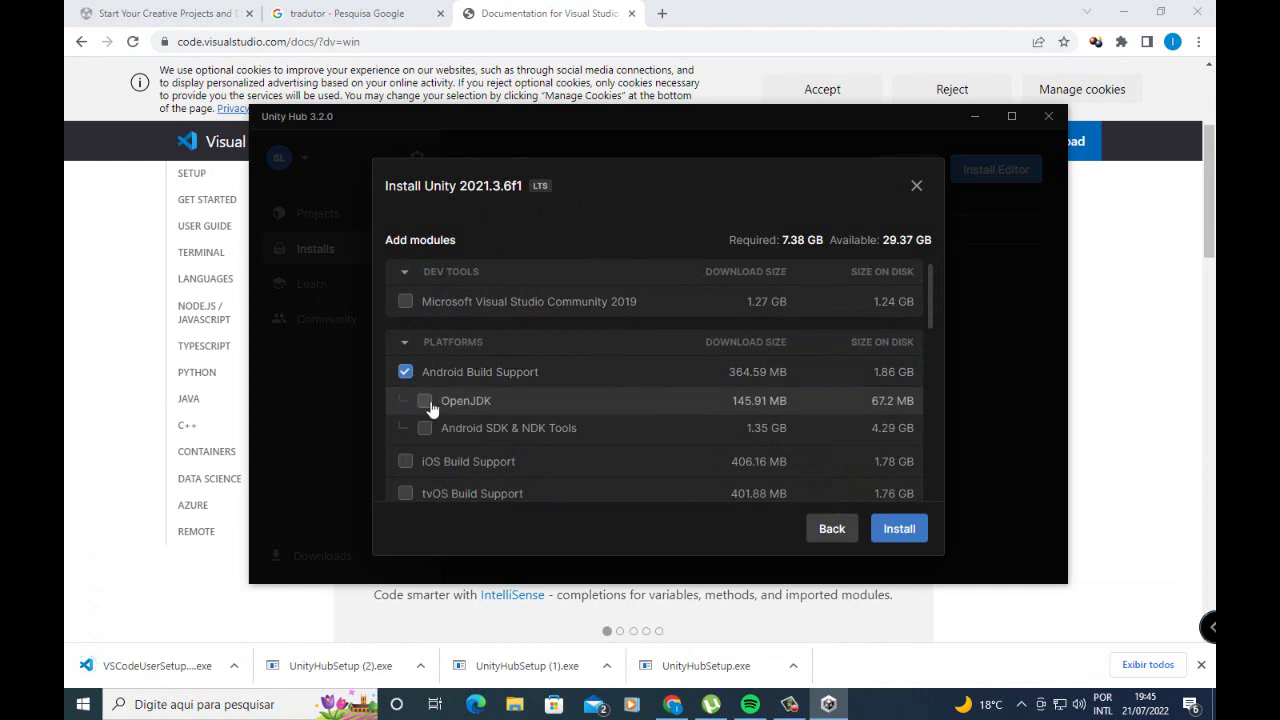
pyautogui.click(428, 402)
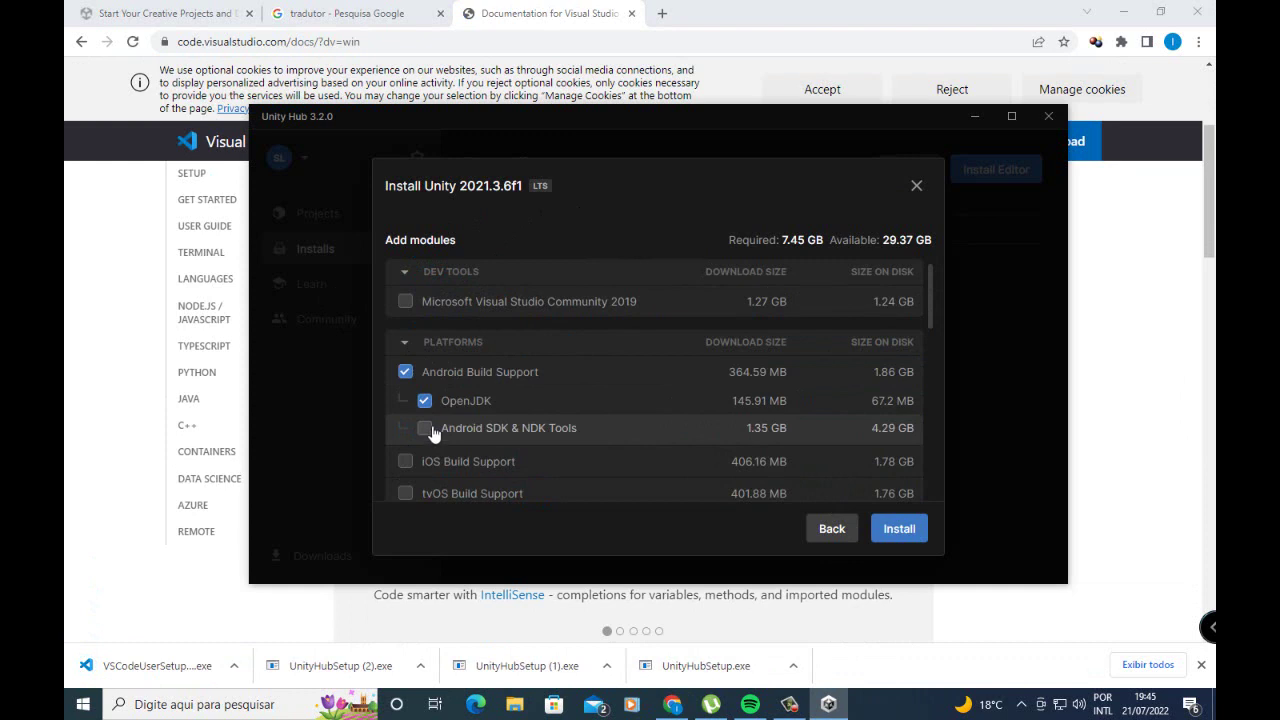
pyautogui.click(426, 429)
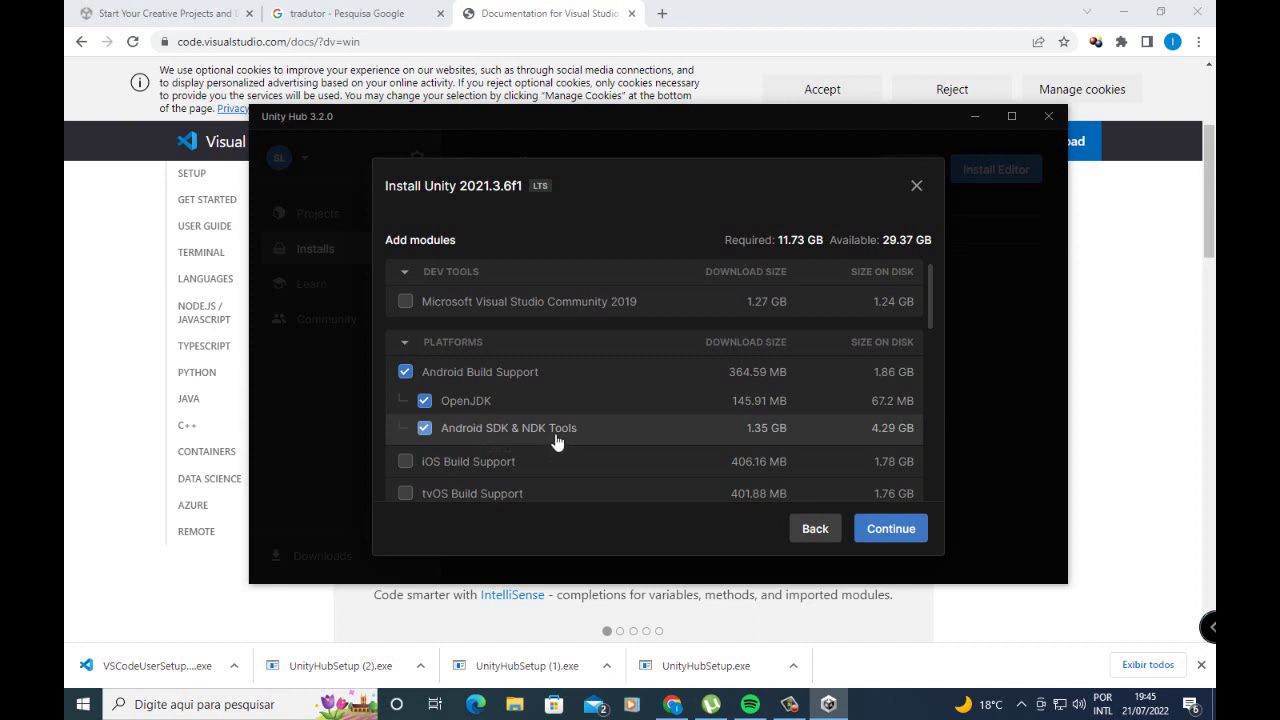
# - Leave iOS Build Support out and add Linux (IL2CPP) and Mac (Mono) build support
pyautogui.scroll(-3, 785, 445)
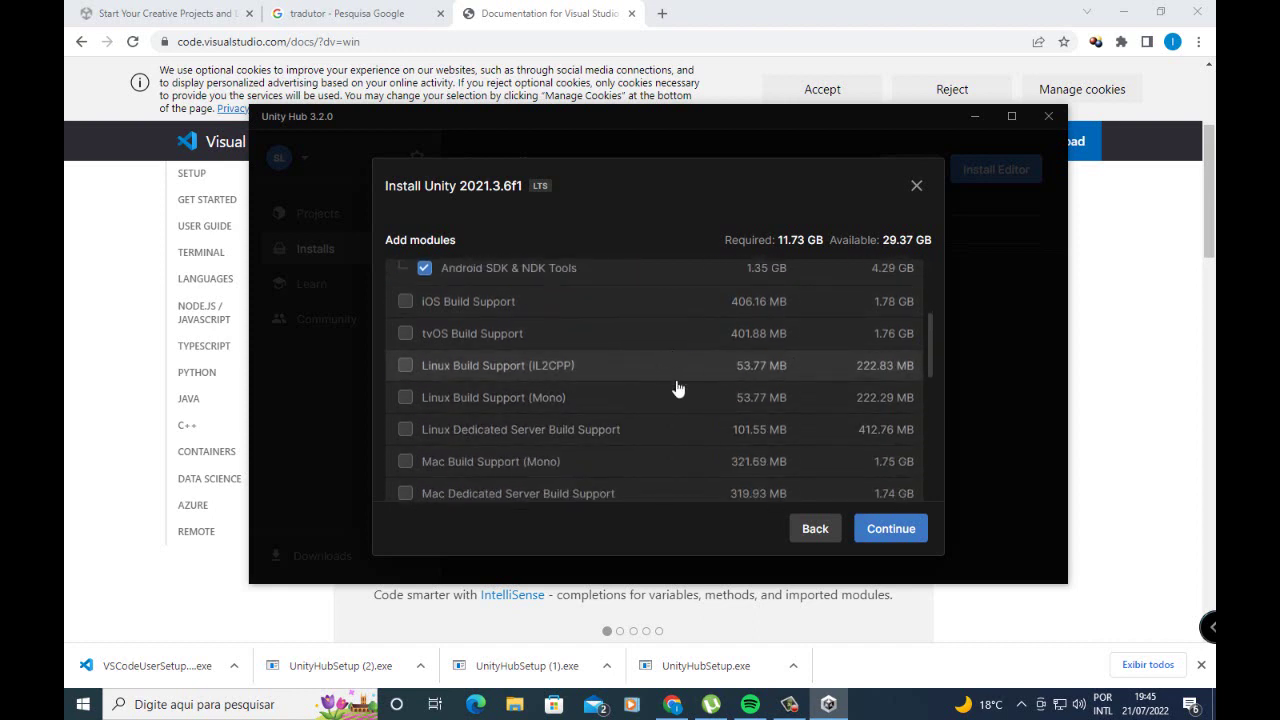
pyautogui.scroll(3, 670, 395)
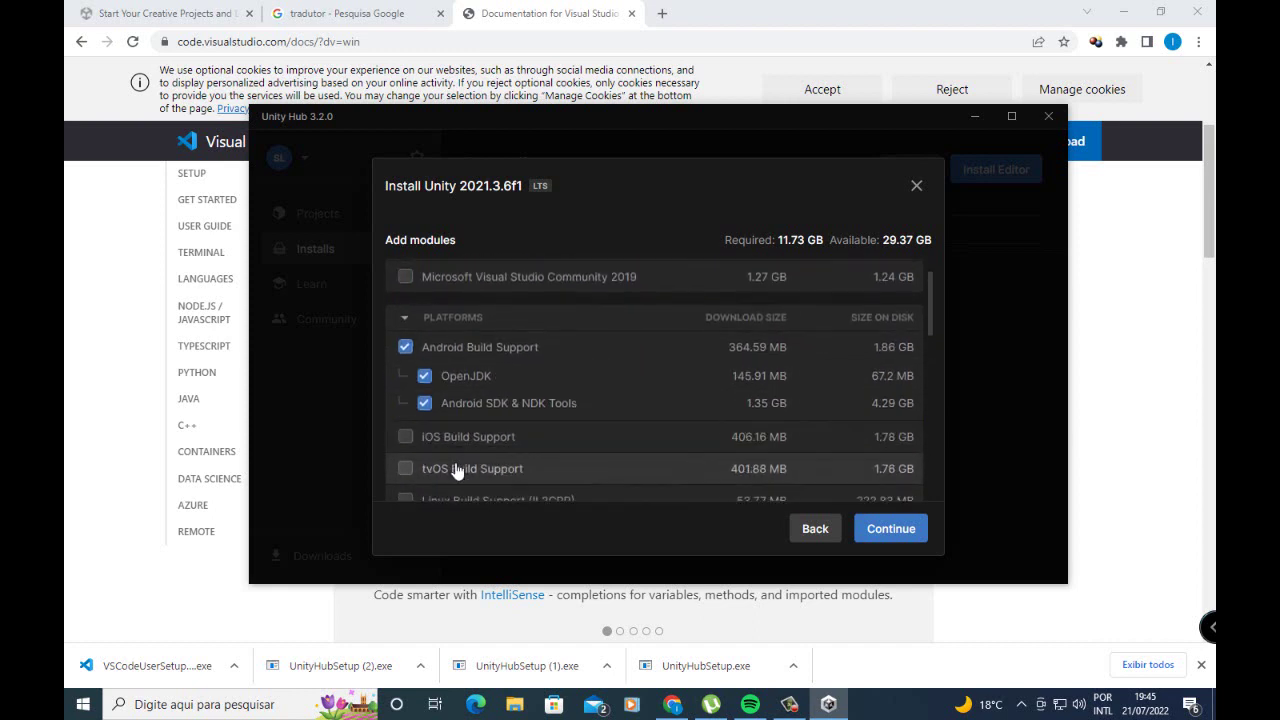
pyautogui.scroll(-1, 455, 470)
pyautogui.click(405, 381)
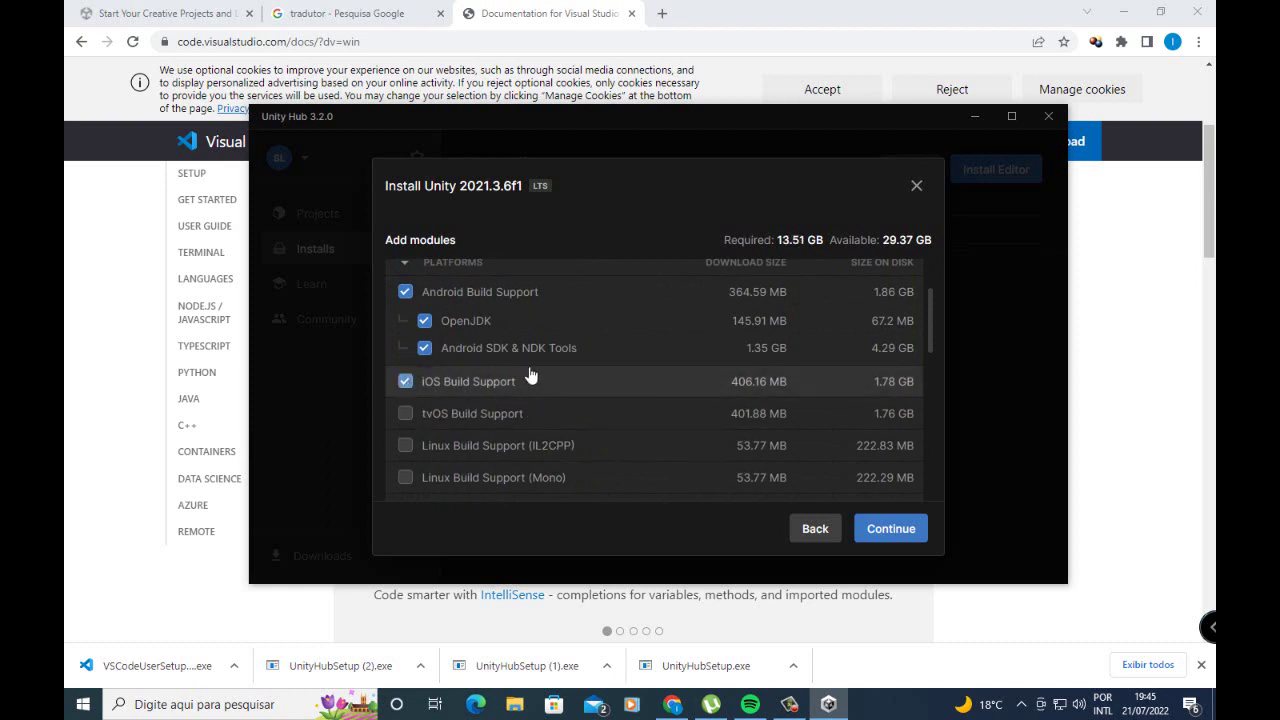
pyautogui.click(405, 383)
pyautogui.click(410, 386)
pyautogui.click(410, 386)
pyautogui.scroll(3, 440, 376)
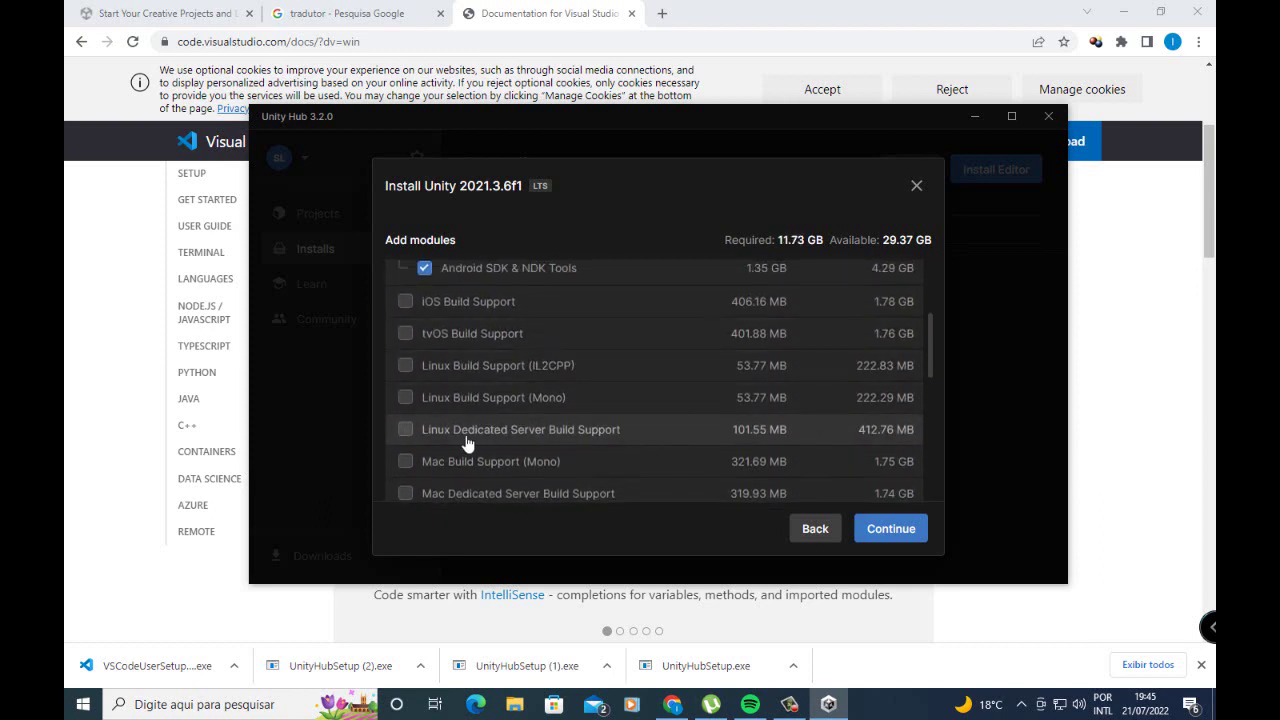
pyautogui.click(409, 366)
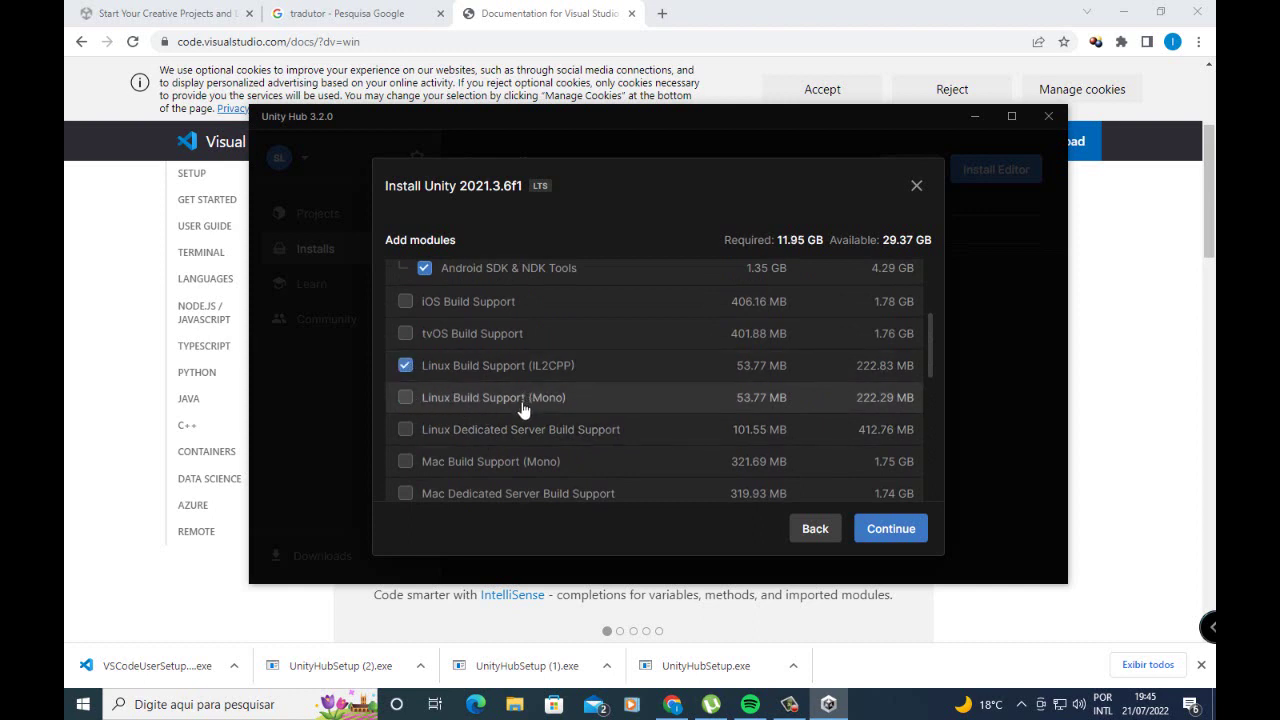
pyautogui.click(407, 462)
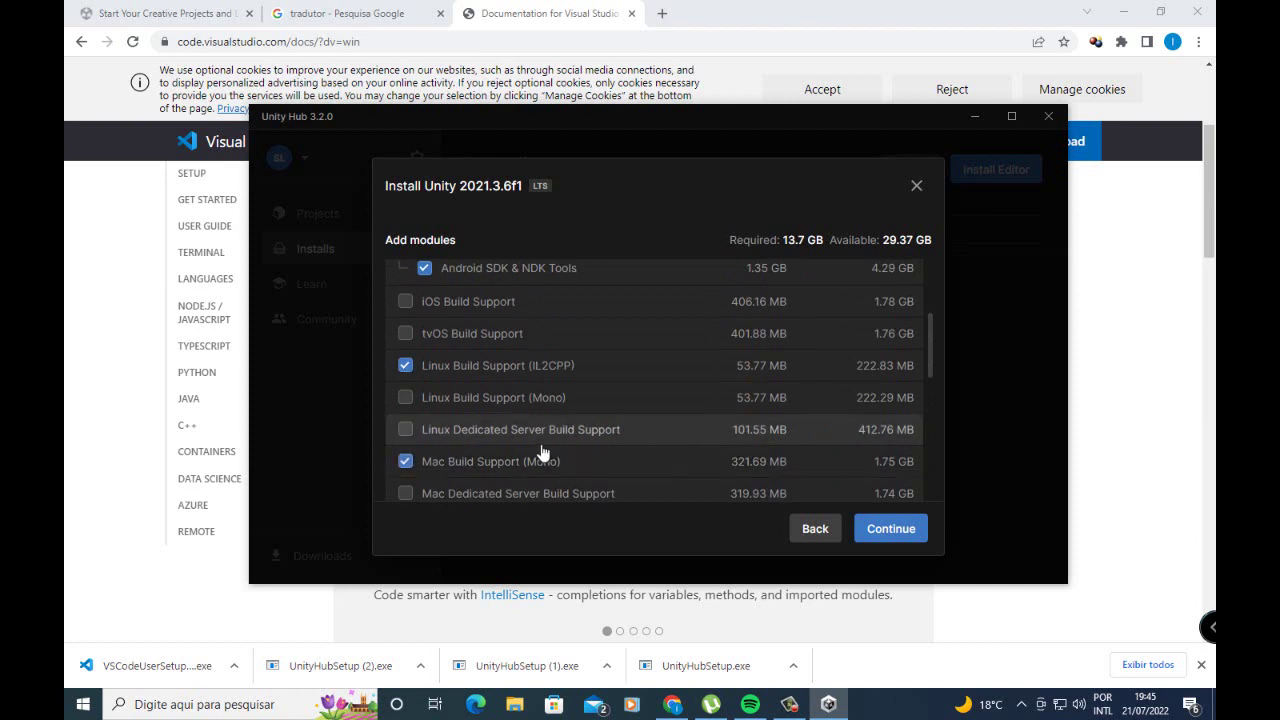
# - Add WebGL, Windows (IL2CPP) and Universal Windows Platform build support
pyautogui.scroll(-3, 476, 449)
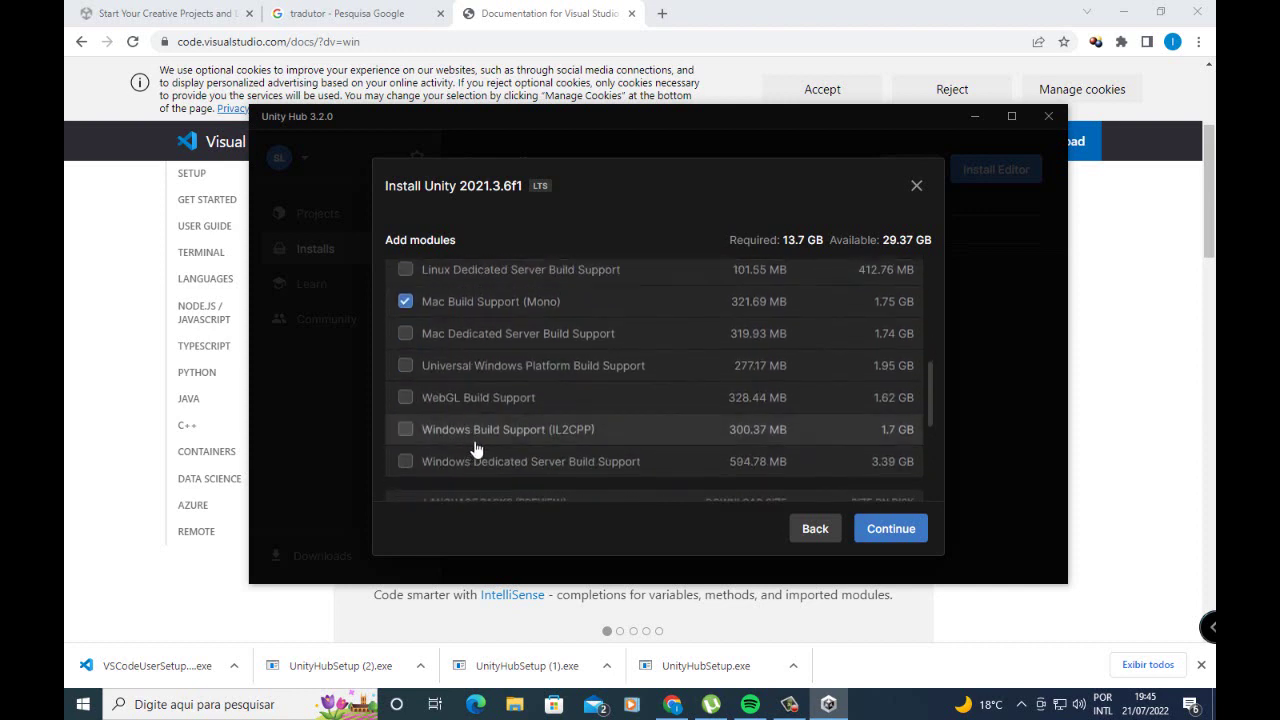
pyautogui.click(410, 400)
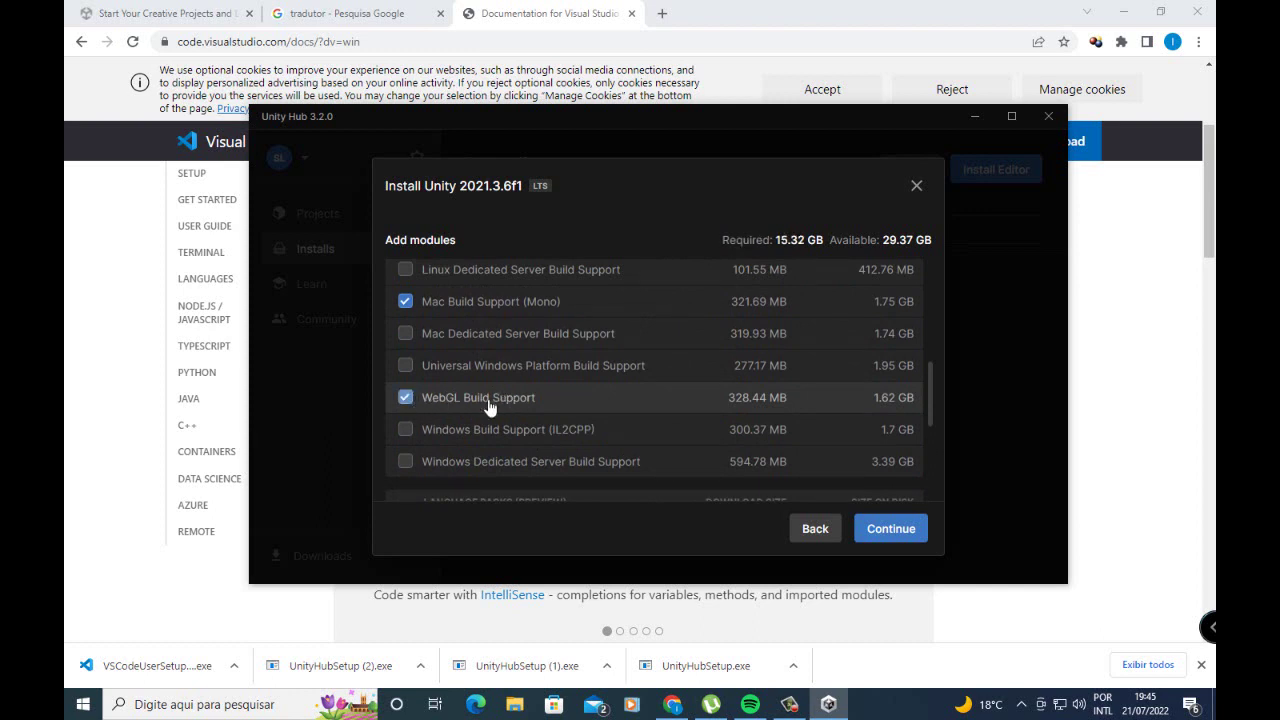
pyautogui.click(408, 432)
pyautogui.scroll(-2, 500, 432)
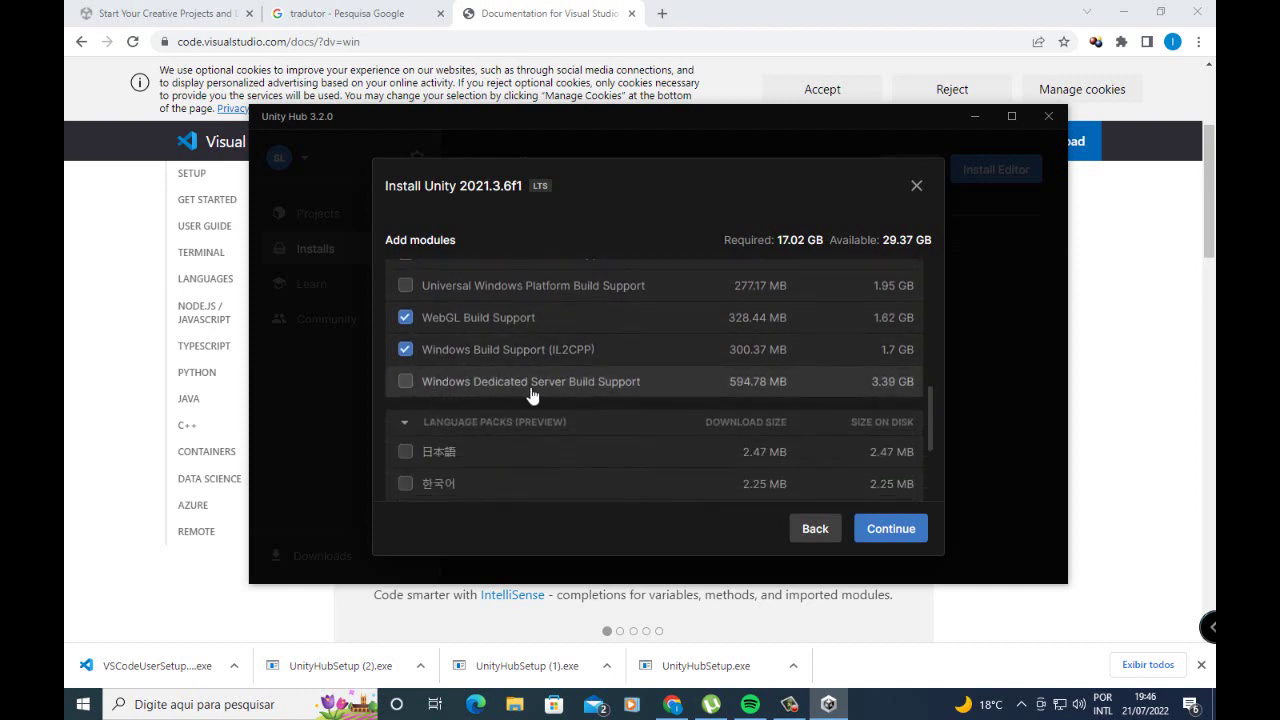
pyautogui.scroll(4, 531, 376)
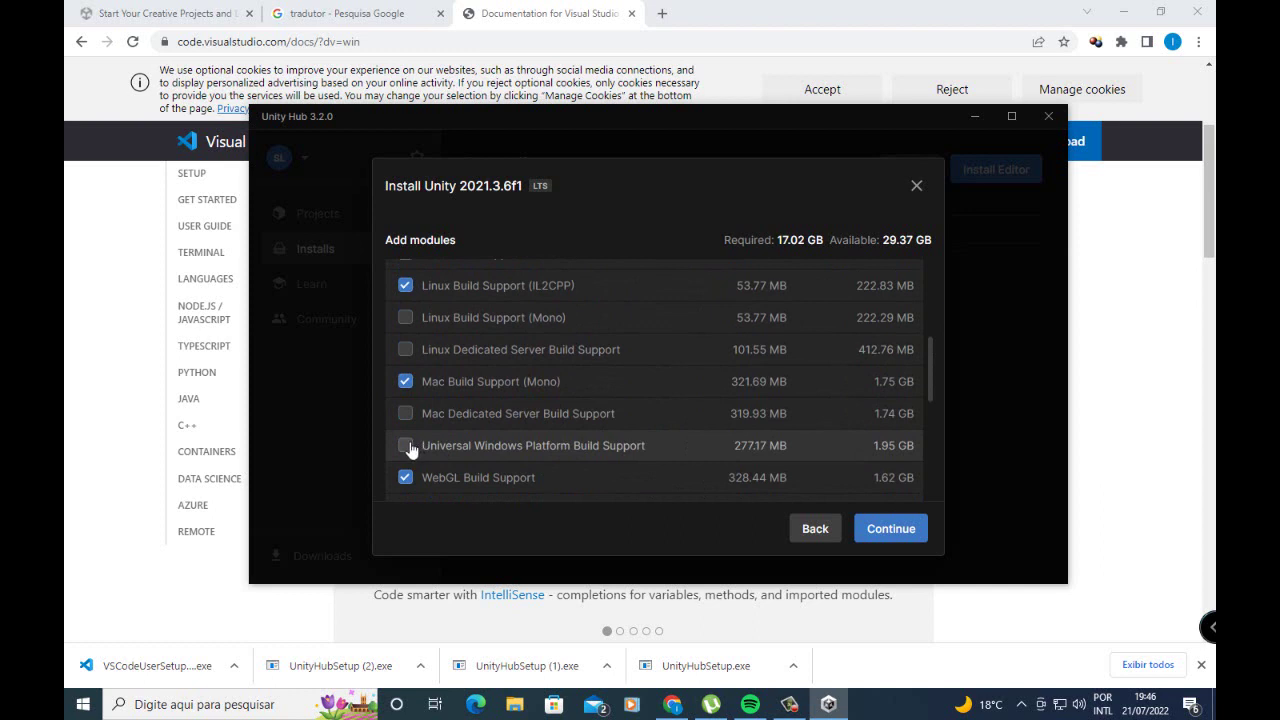
pyautogui.click(406, 446)
pyautogui.scroll(6, 551, 457)
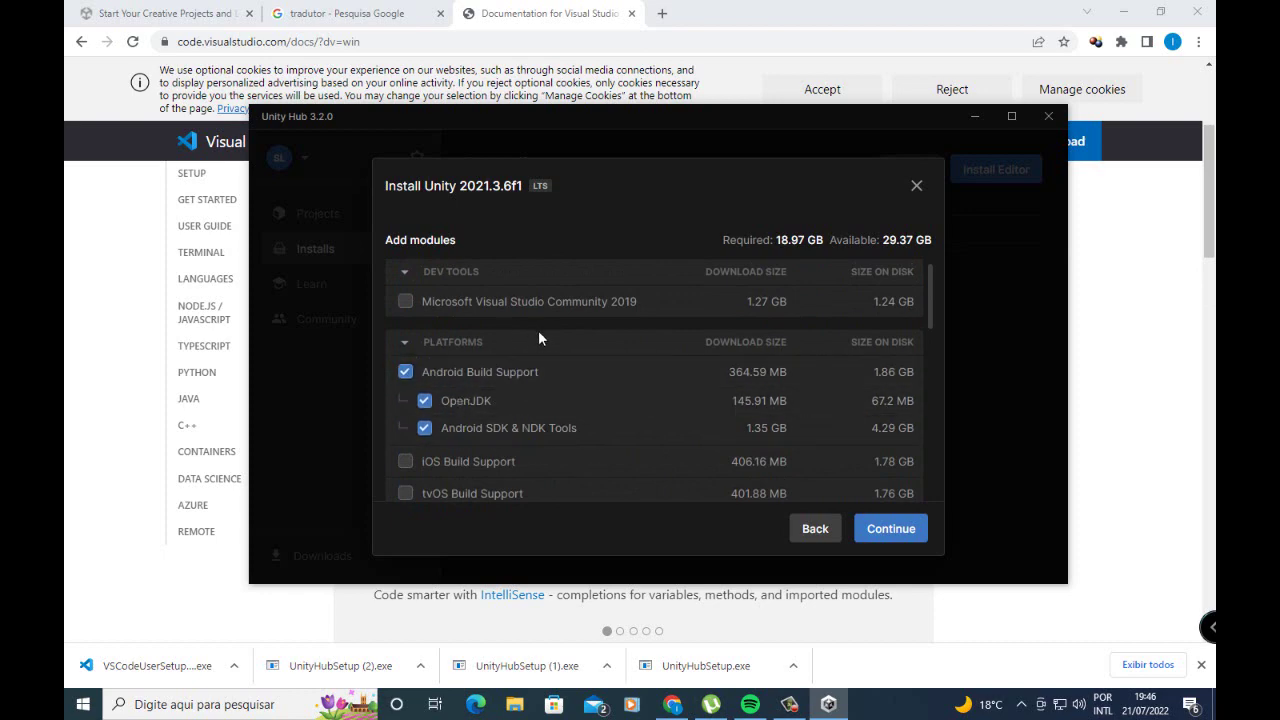
pyautogui.scroll(-5, 540, 335)
# - Continue to the Android SDK and NDK license, agree to it, and install 2021.3.6f1 with modules
pyautogui.click(881, 528)
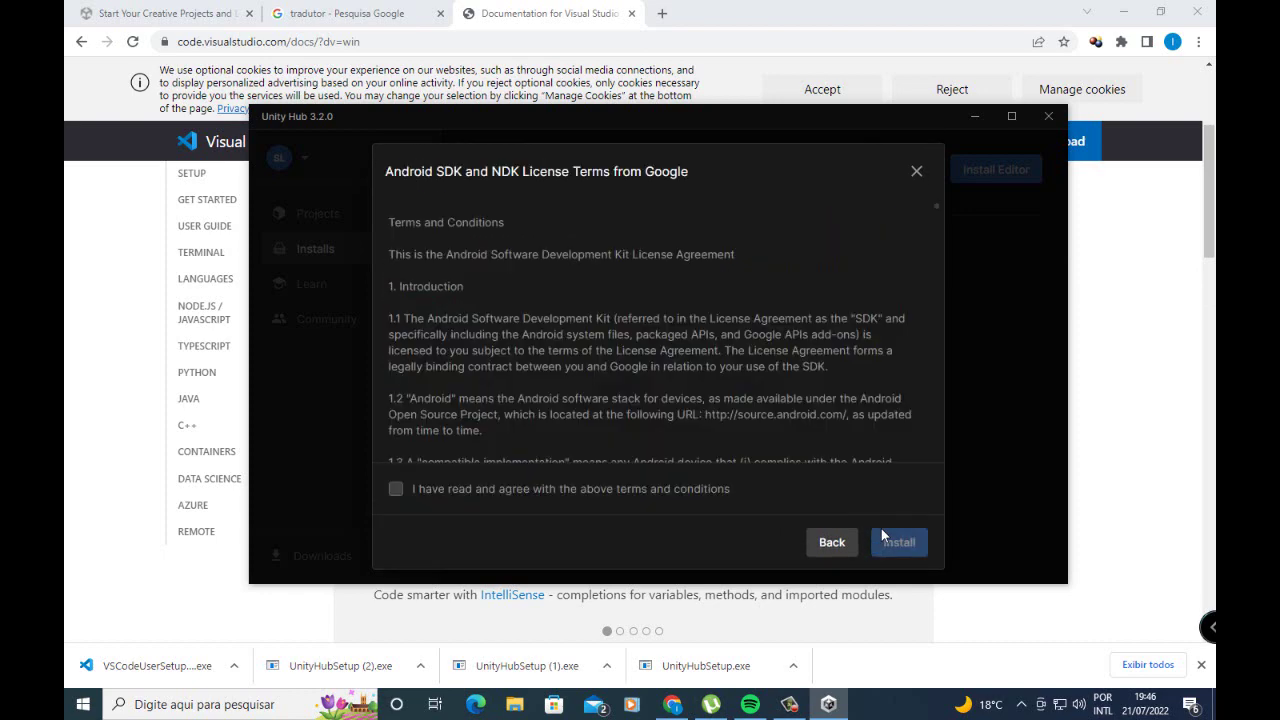
pyautogui.scroll(-1, 568, 410)
pyautogui.scroll(-10, 568, 410)
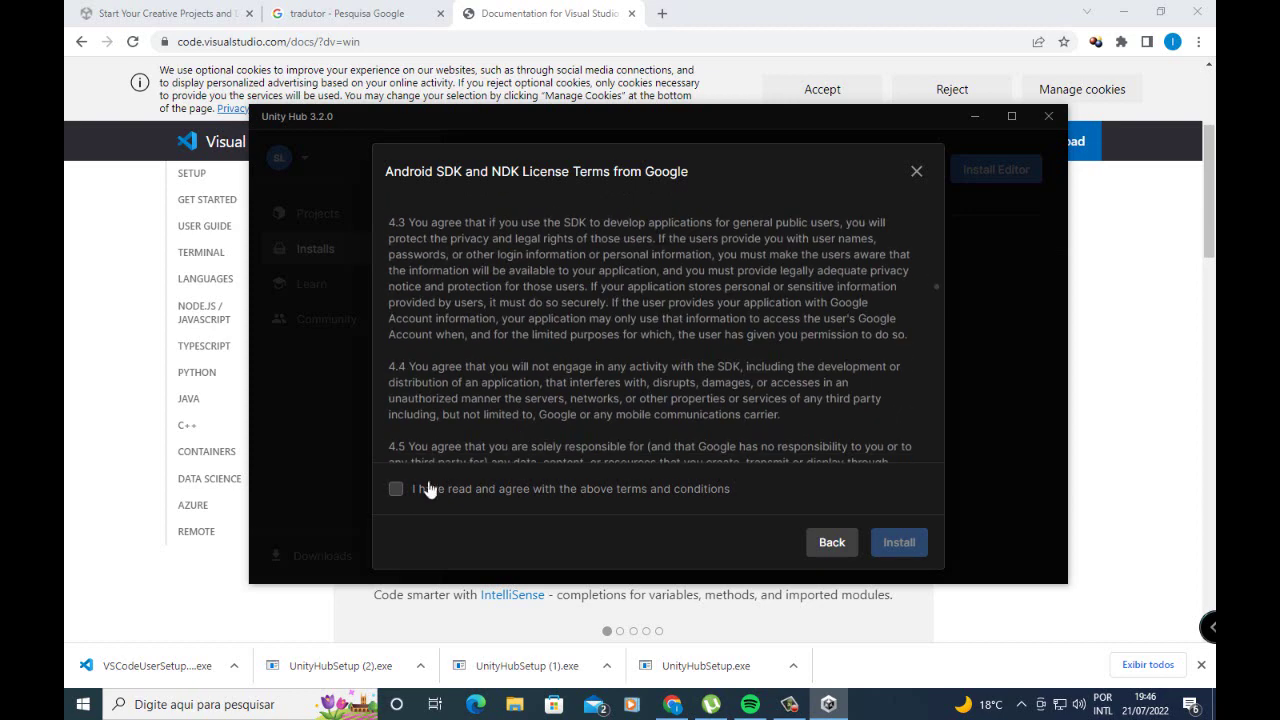
pyautogui.click(397, 490)
pyautogui.scroll(-4, 600, 440)
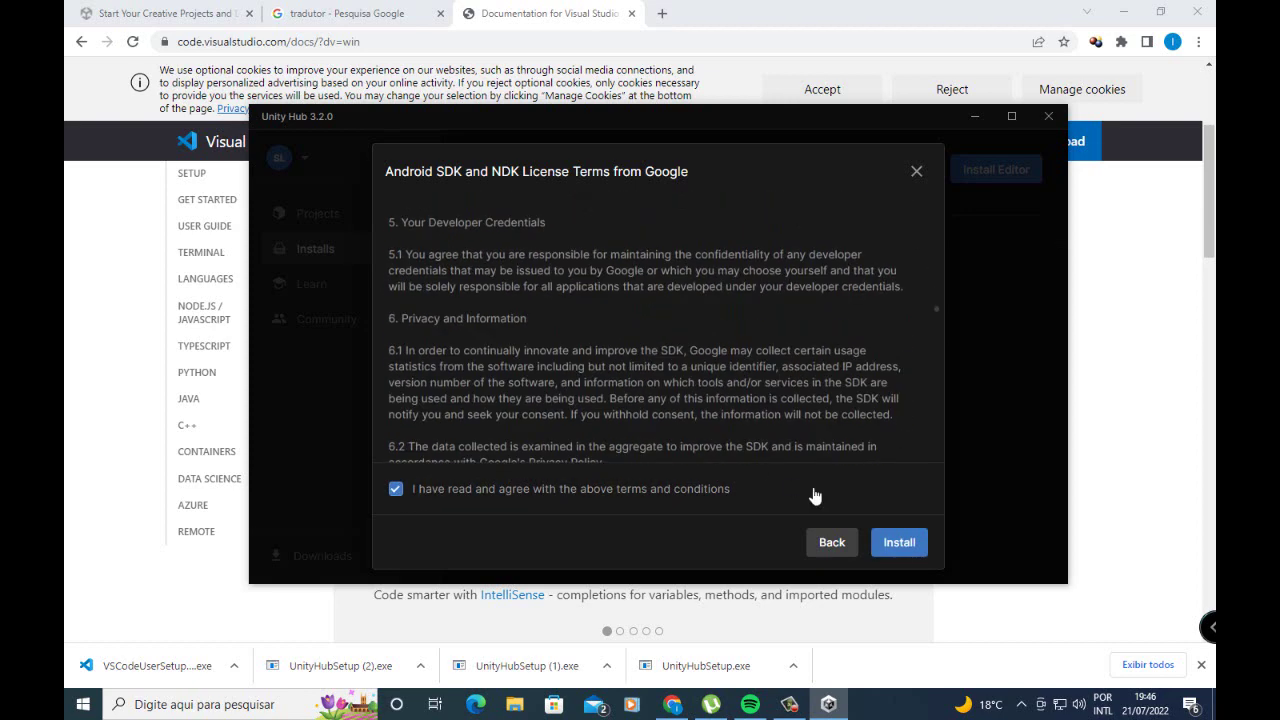
pyautogui.click(900, 545)
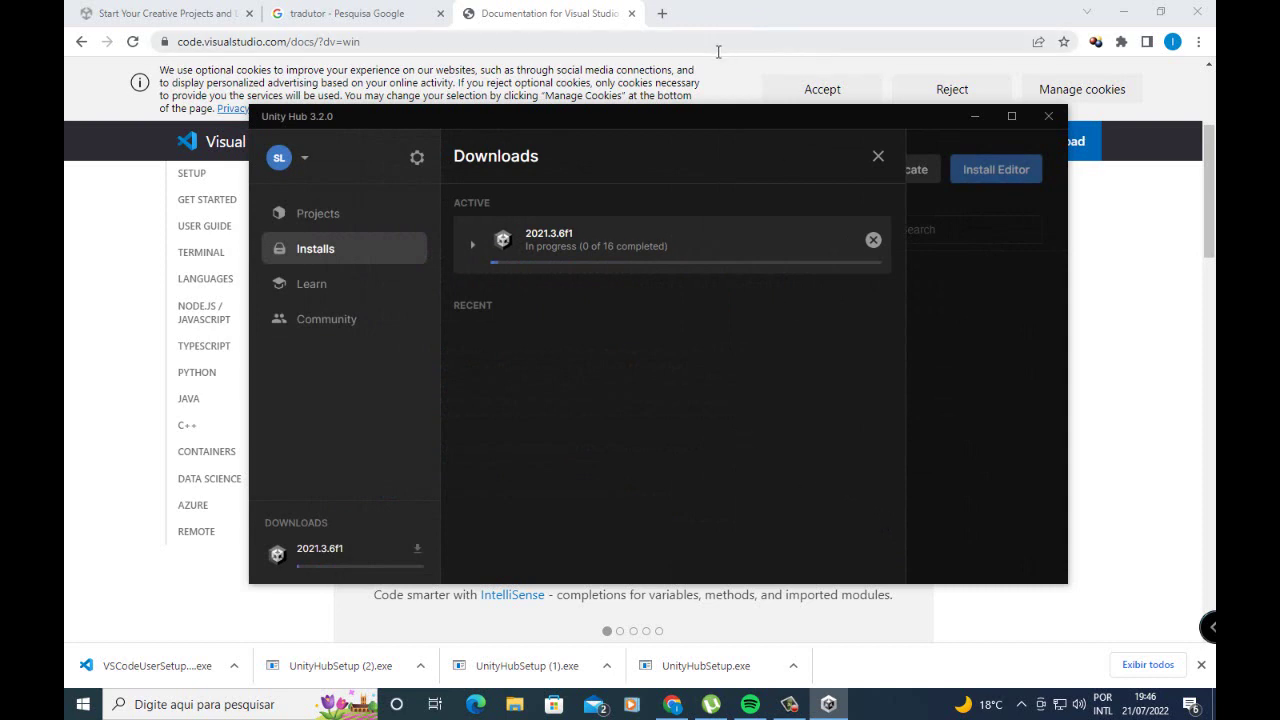
# - On the unity.com/download tab, go to the footer's Download Archive to list Unity 2022.x releases
pyautogui.click(160, 13)
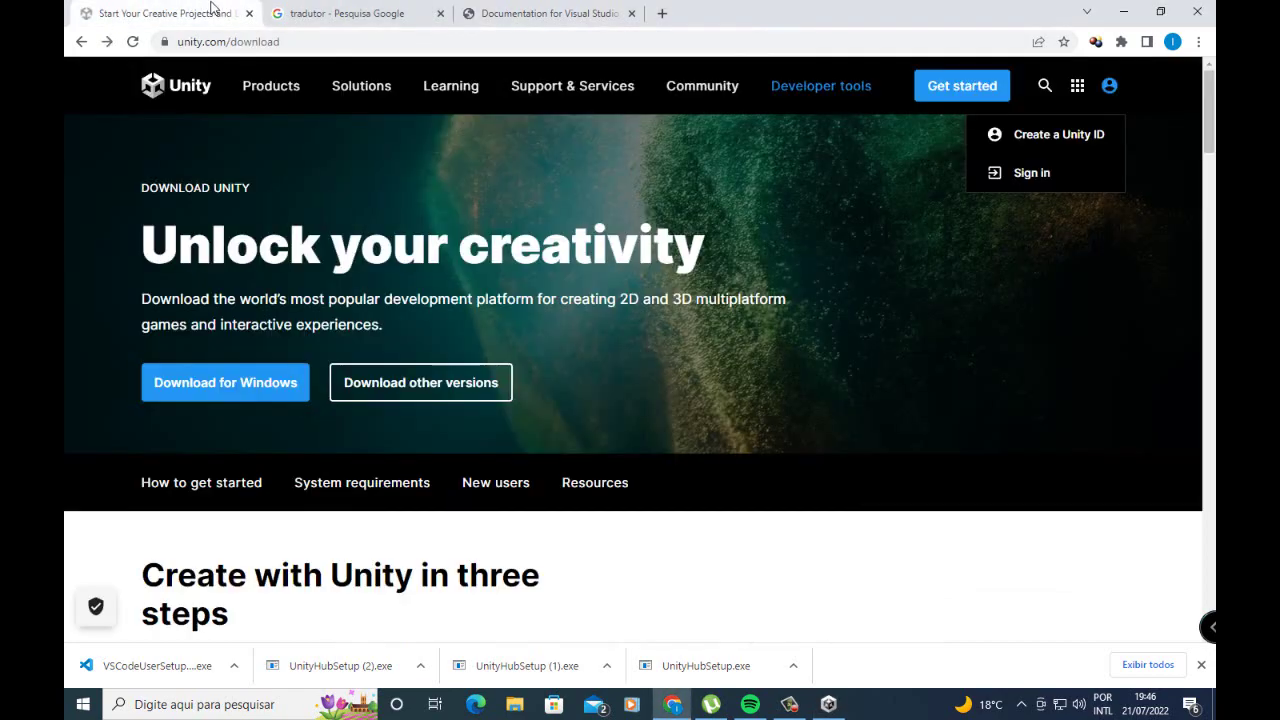
pyautogui.scroll(-8, 620, 315)
pyautogui.scroll(-3, 630, 321)
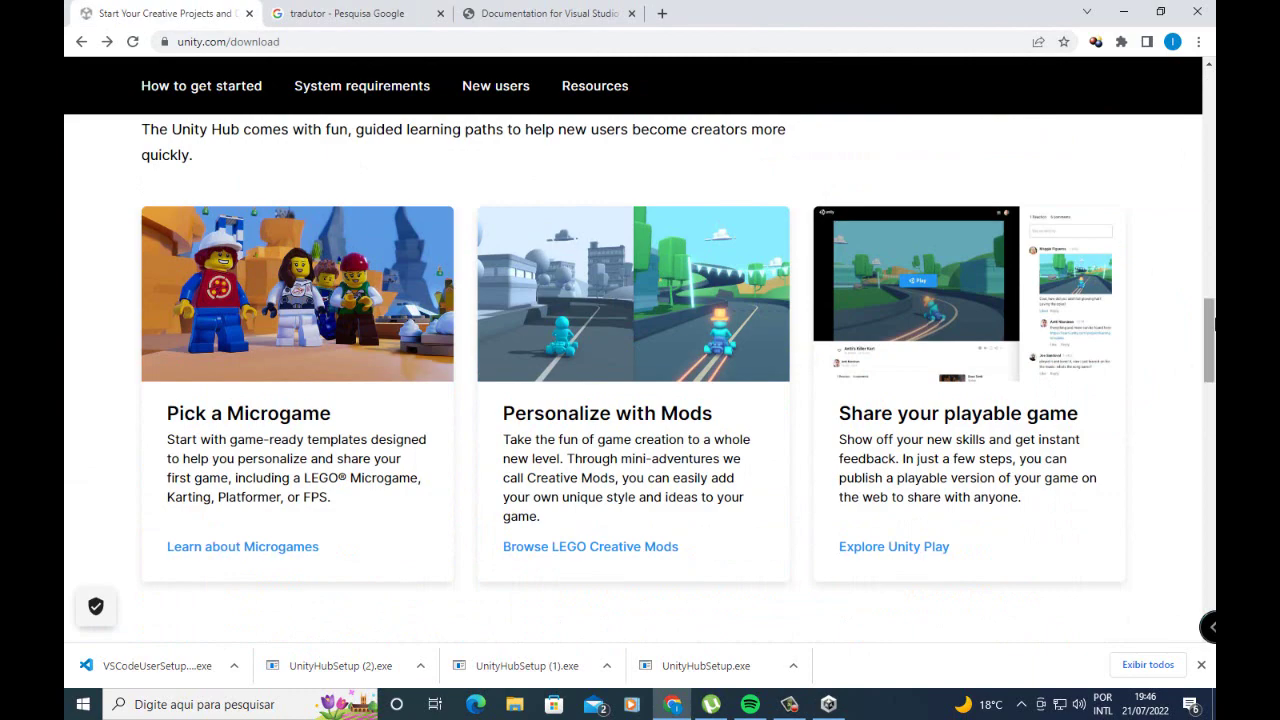
pyautogui.moveTo(1210, 325); pyautogui.dragTo(1212, 550)
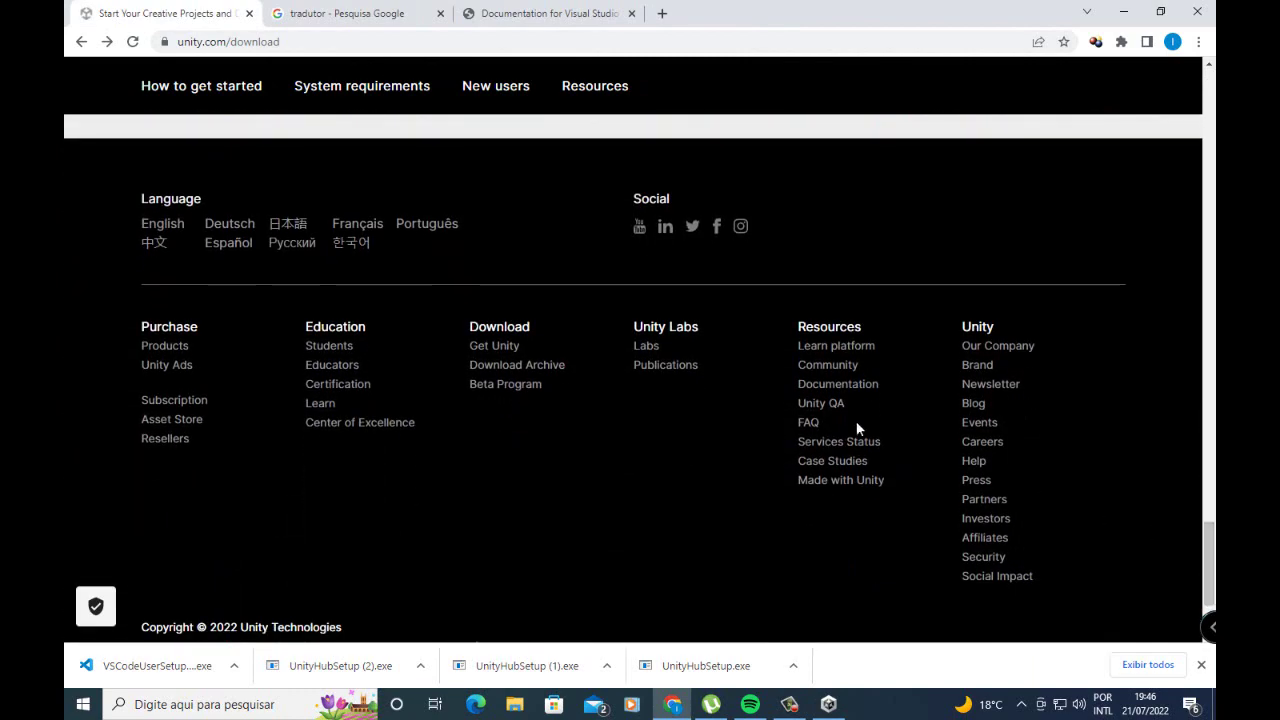
pyautogui.click(531, 375)
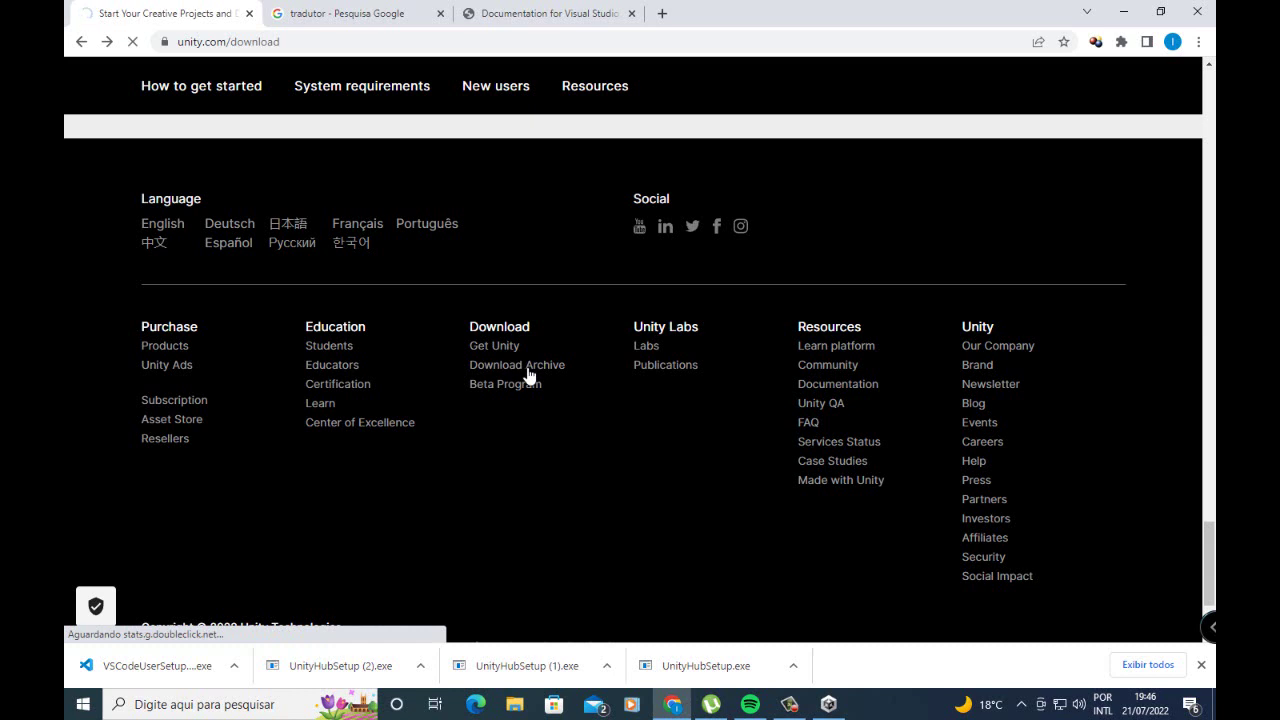
pyautogui.scroll(-3, 438, 320)
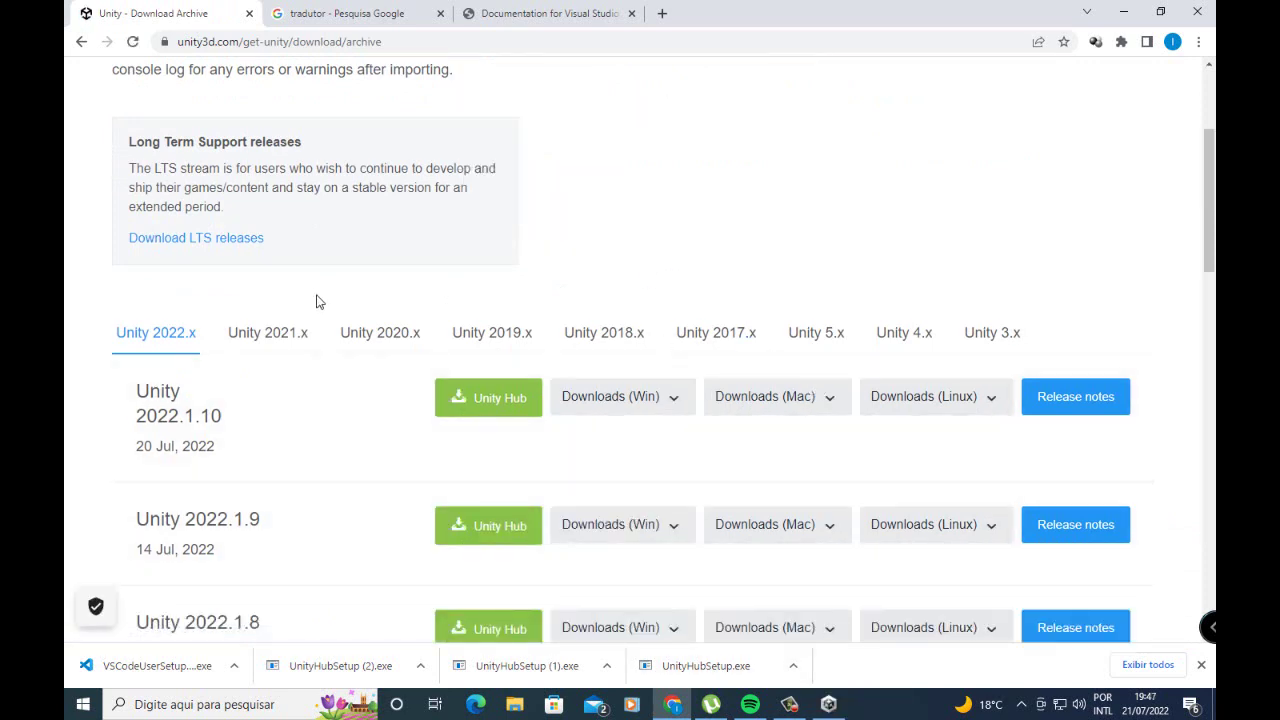
# - Download UnityDownloadAssistant.exe, the Windows Unity Installer for Unity 2022.1.10, from the download archive
pyautogui.scroll(-2, 298, 450)
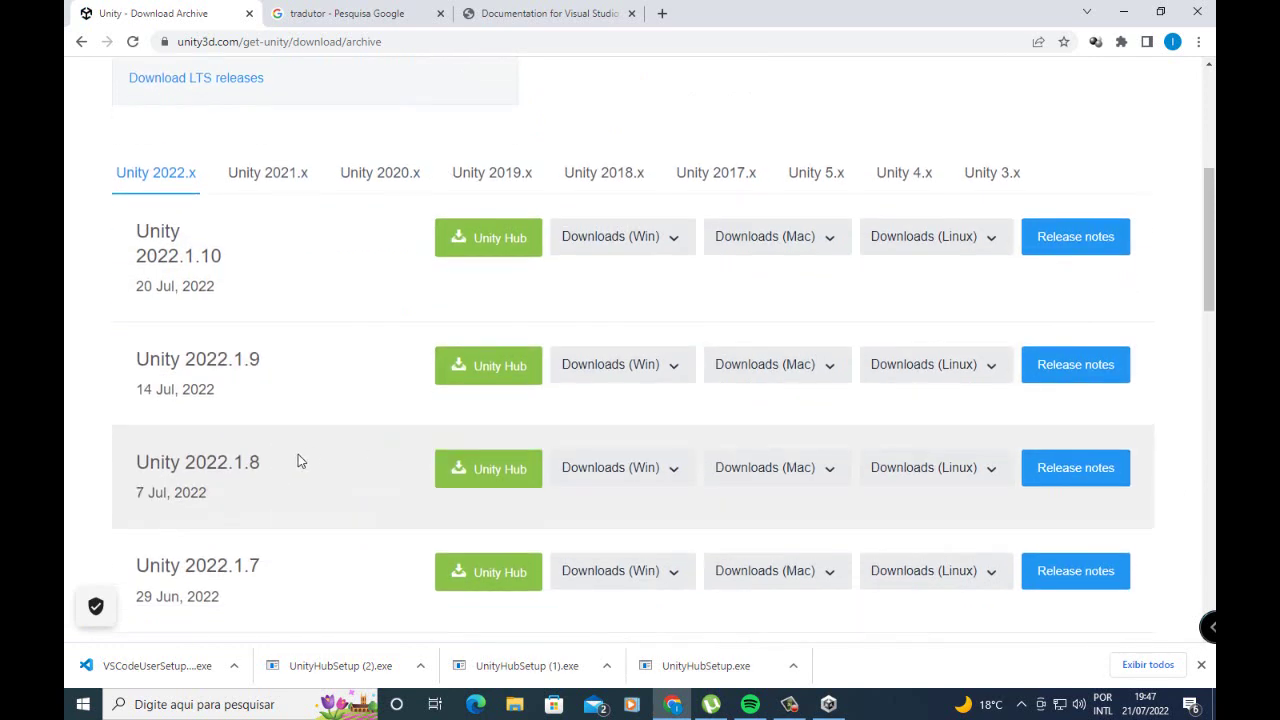
pyautogui.scroll(1, 264, 272)
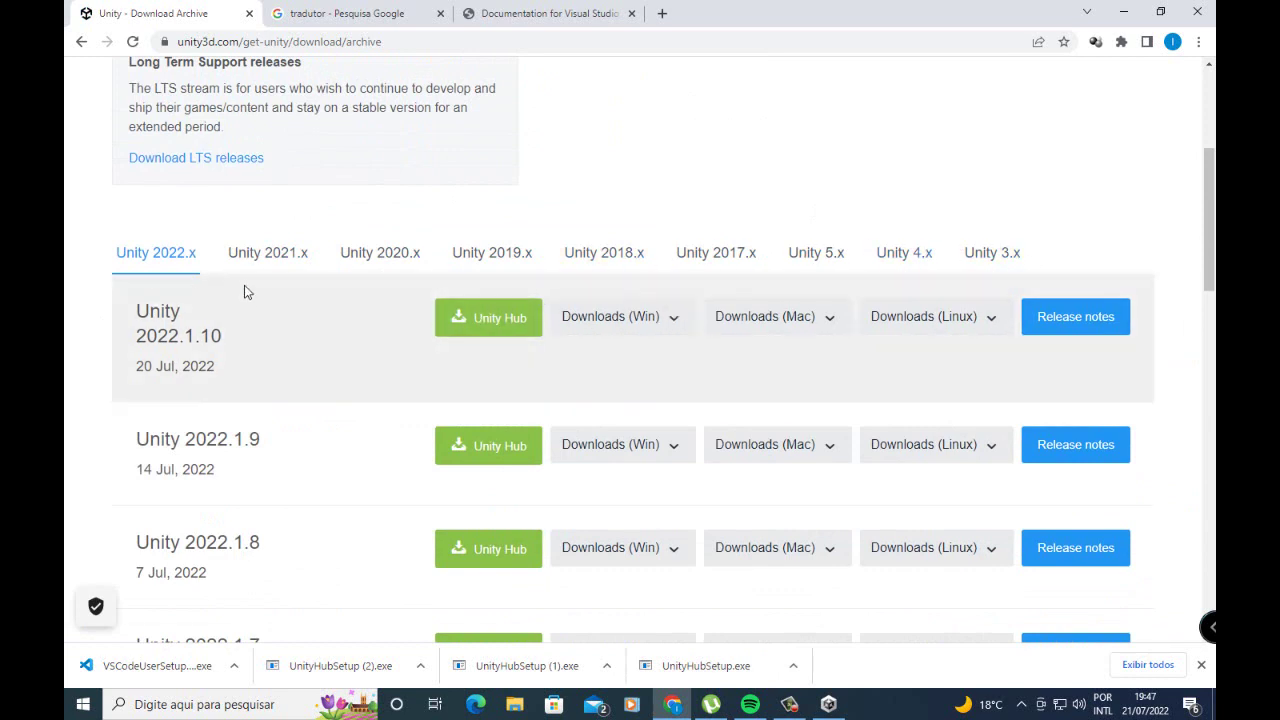
pyautogui.click(644, 328)
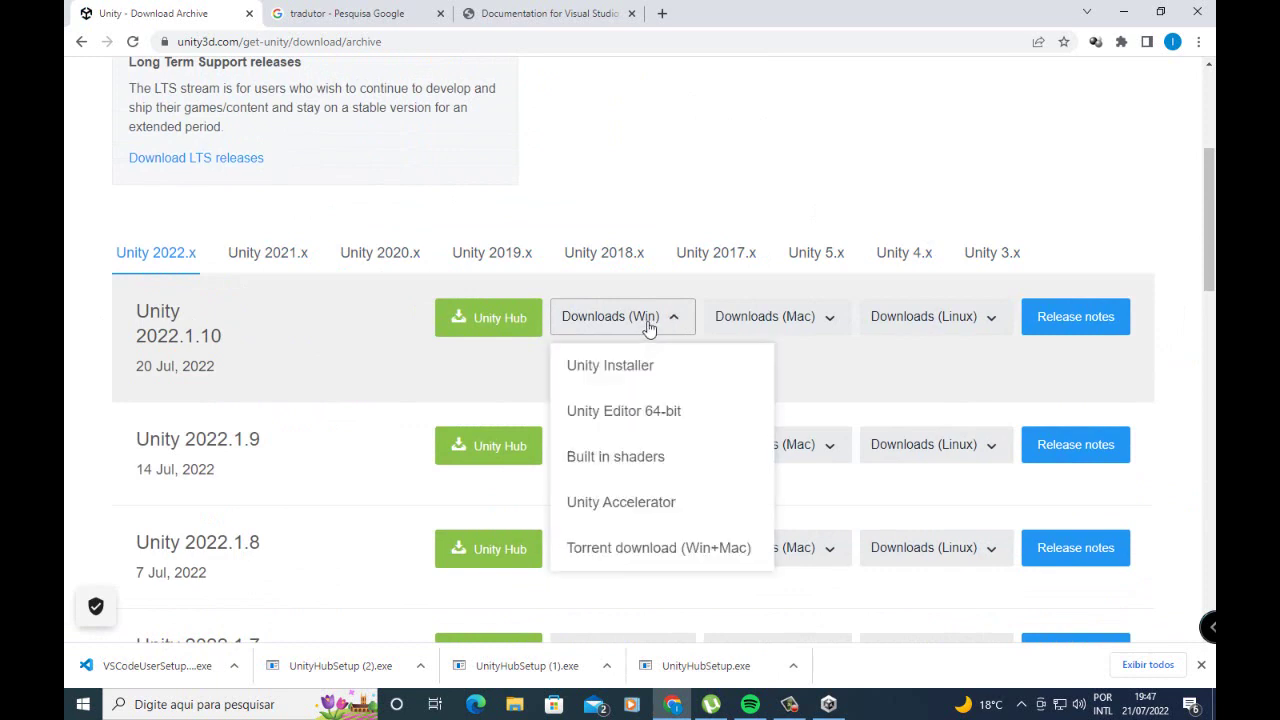
pyautogui.click(616, 368)
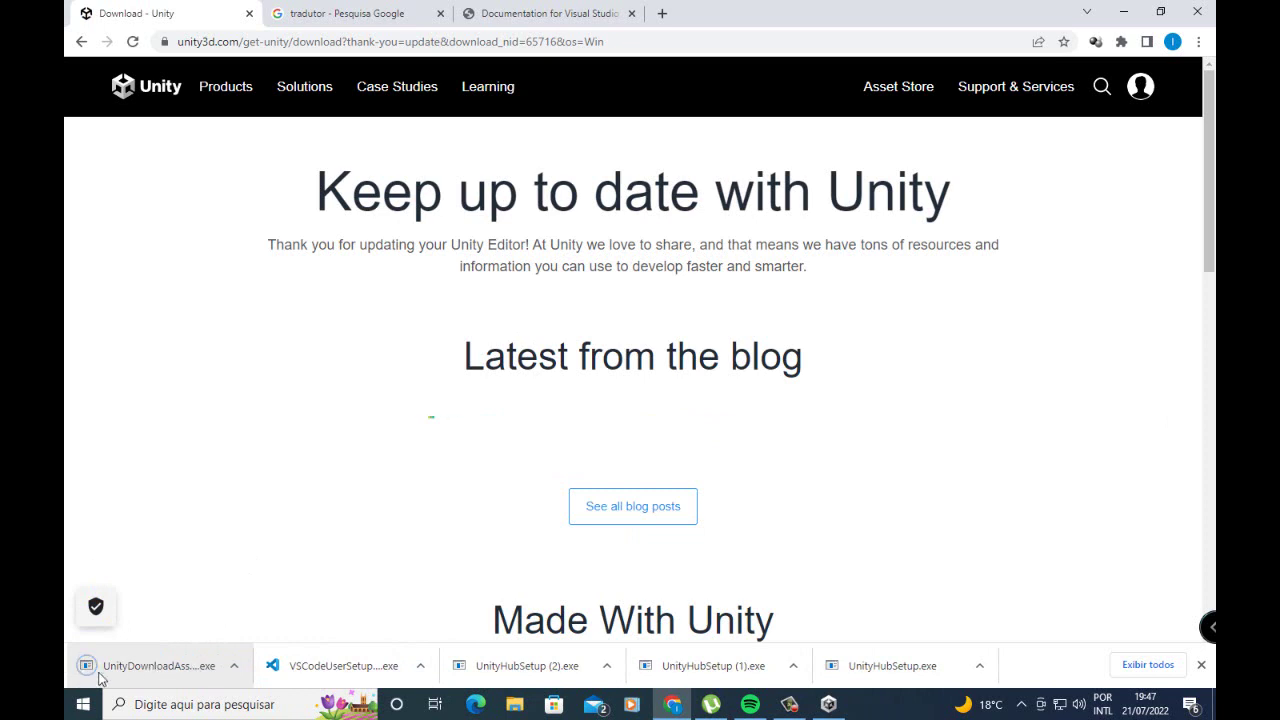
# - Run the downloaded Unity Download Assistant and accept the Unity license agreement
pyautogui.click(235, 668)
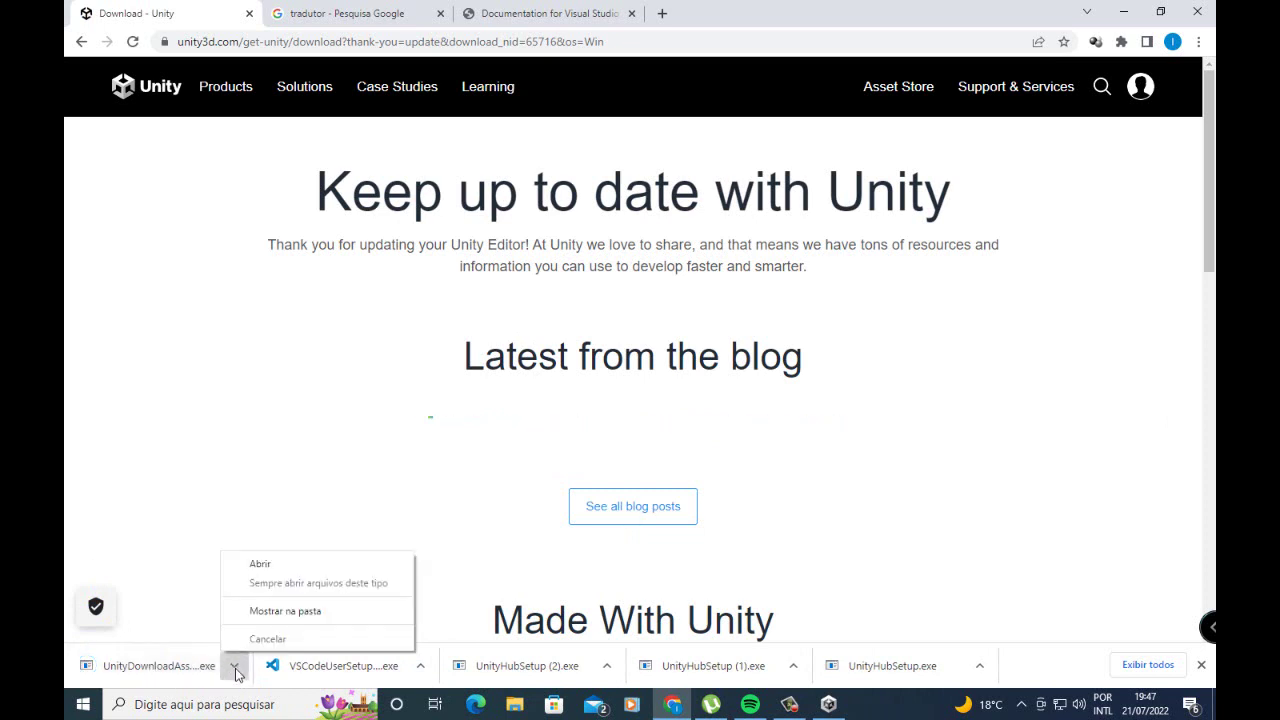
pyautogui.click(260, 565)
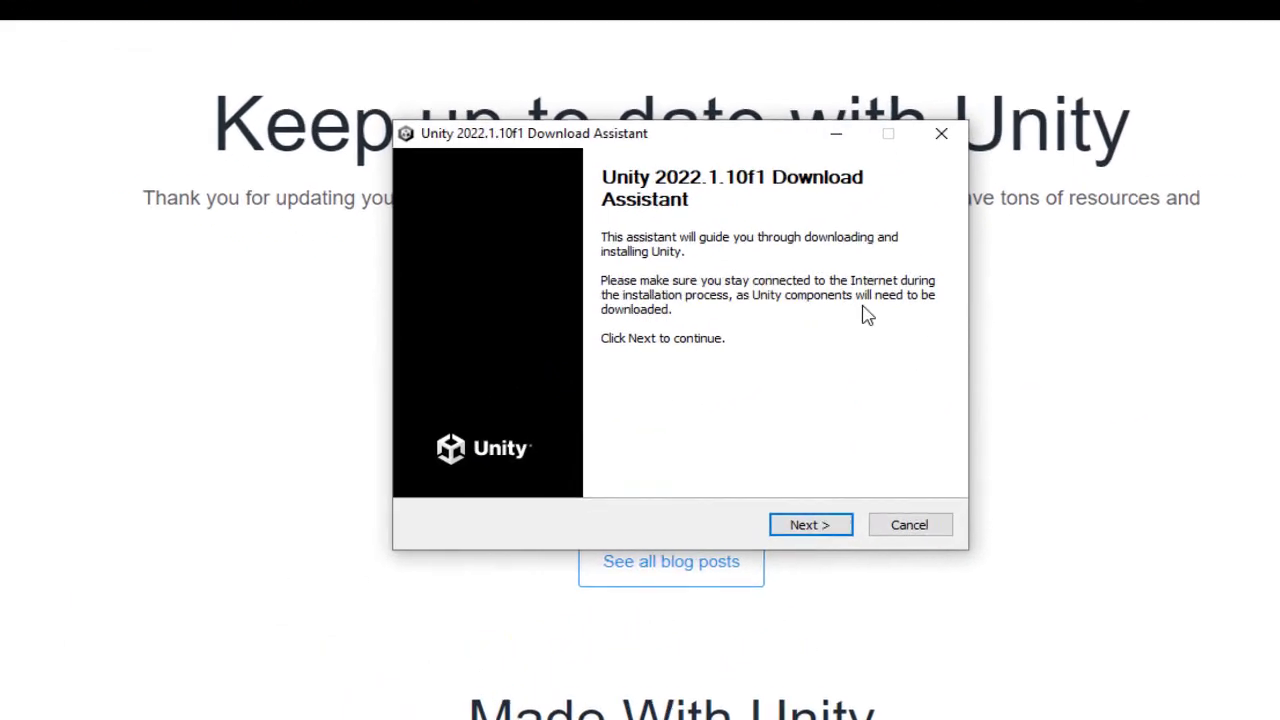
pyautogui.click(733, 481)
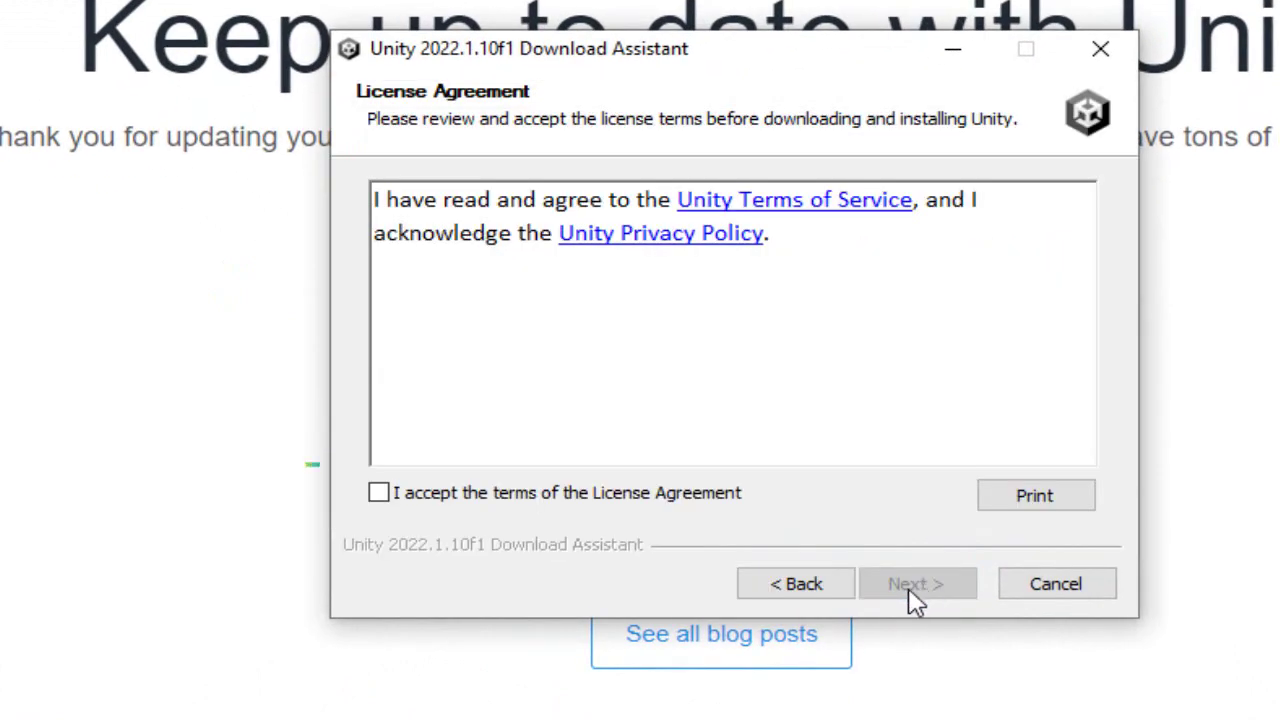
pyautogui.click(524, 496)
pyautogui.click(928, 585)
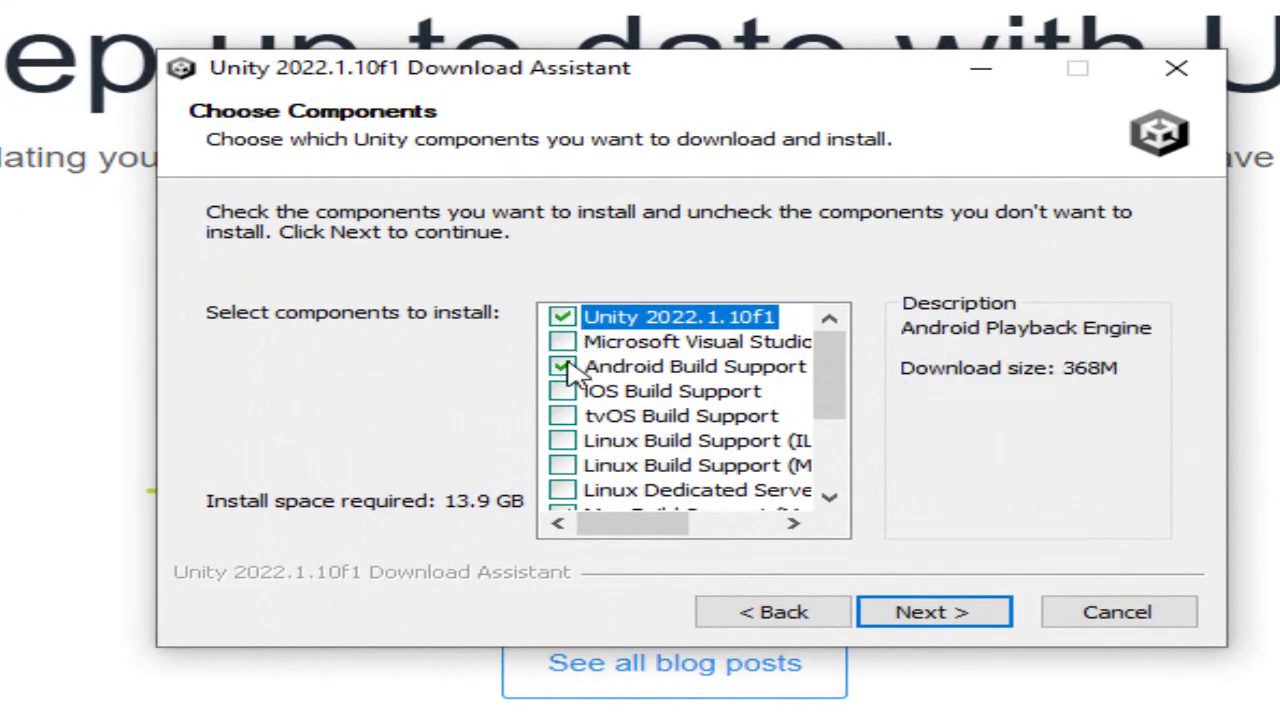
# - Select Android Build Support, leaving iOS out, start the 2022.1.10f1 download, then request cancellation
pyautogui.click(563, 392)
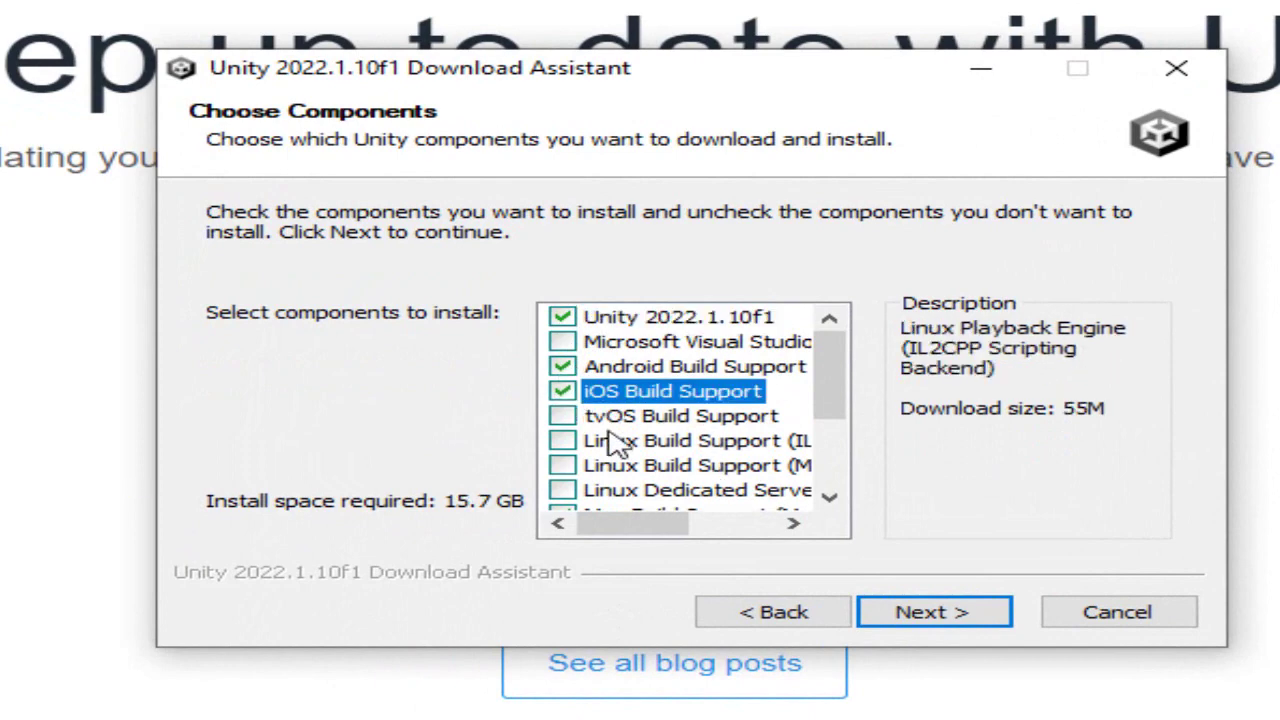
pyautogui.click(563, 393)
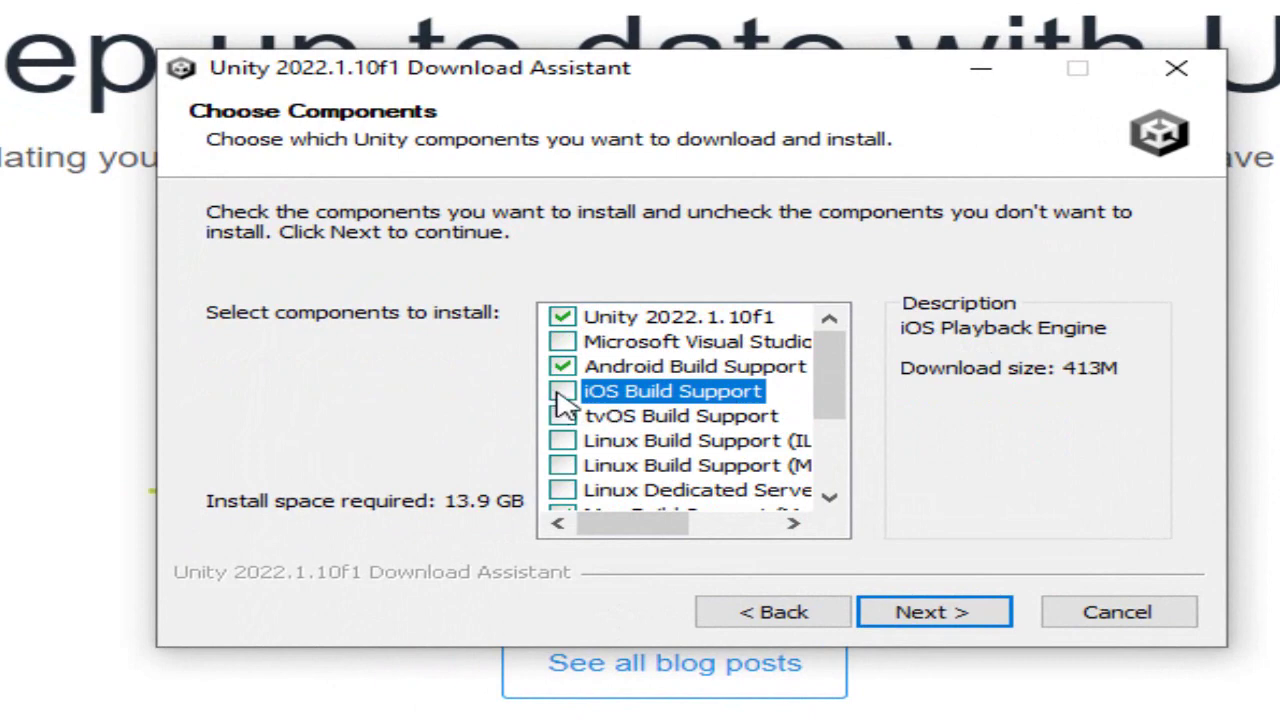
pyautogui.moveTo(848, 420); pyautogui.dragTo(850, 485)
pyautogui.click(942, 612)
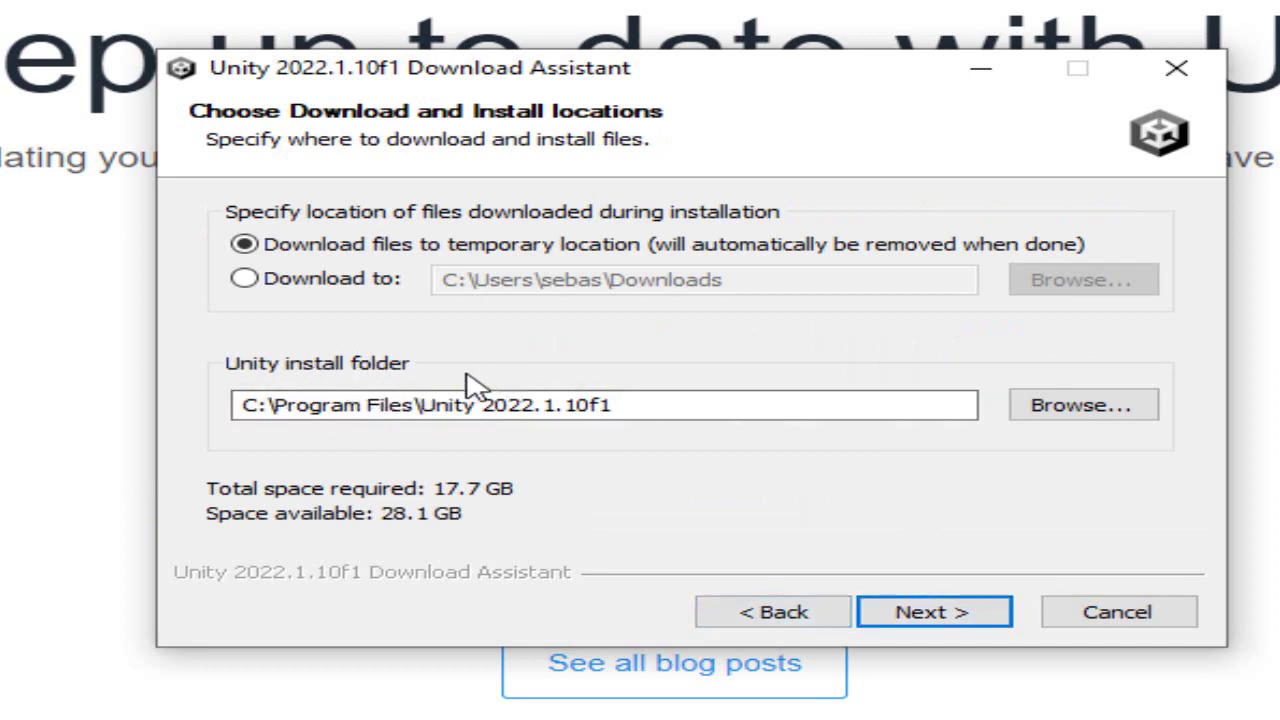
pyautogui.click(966, 613)
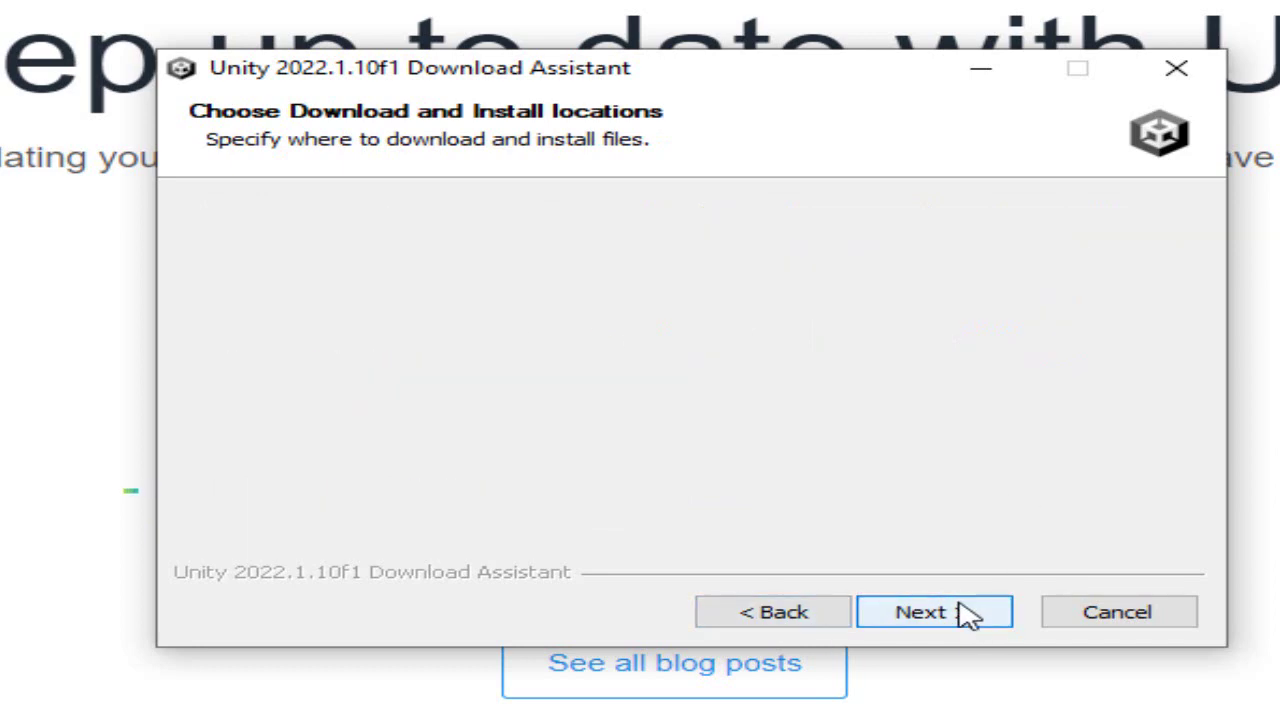
pyautogui.click(914, 457)
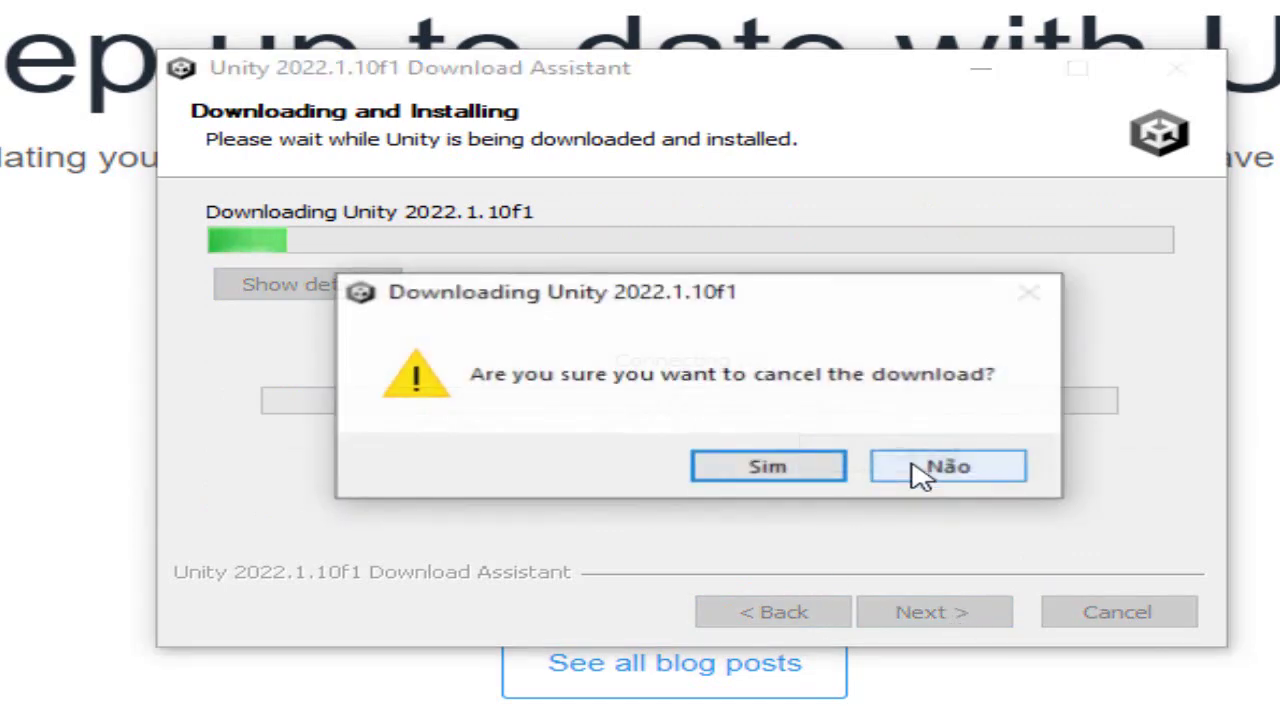
# - Confirm aborting the 2022.1.10f1 download with Sim, then acknowledge the installation-aborted message
pyautogui.click(771, 466)
pyautogui.click(1000, 477)
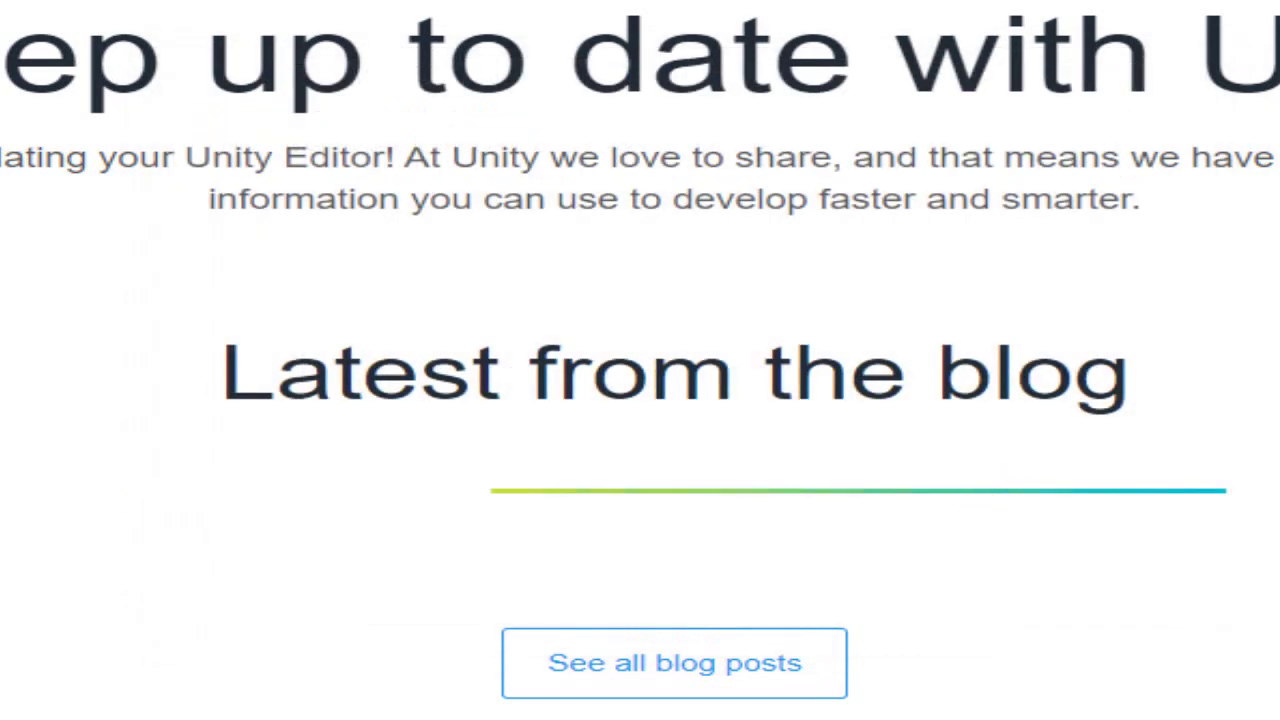